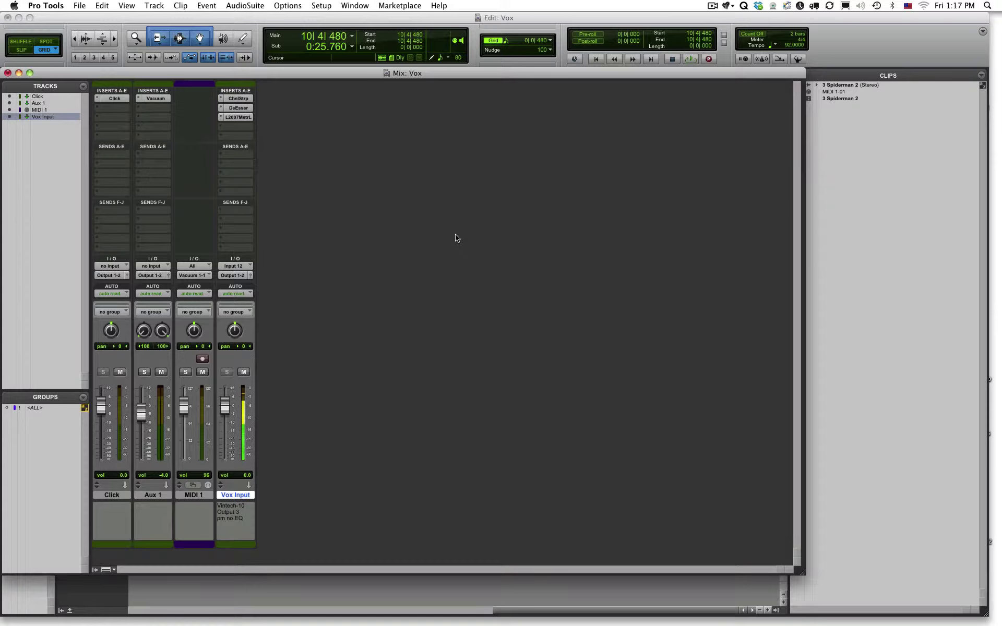
Step: Switch to Skitch and handwrite the title word 'Subtractive' with the pen
key("super+Tab")
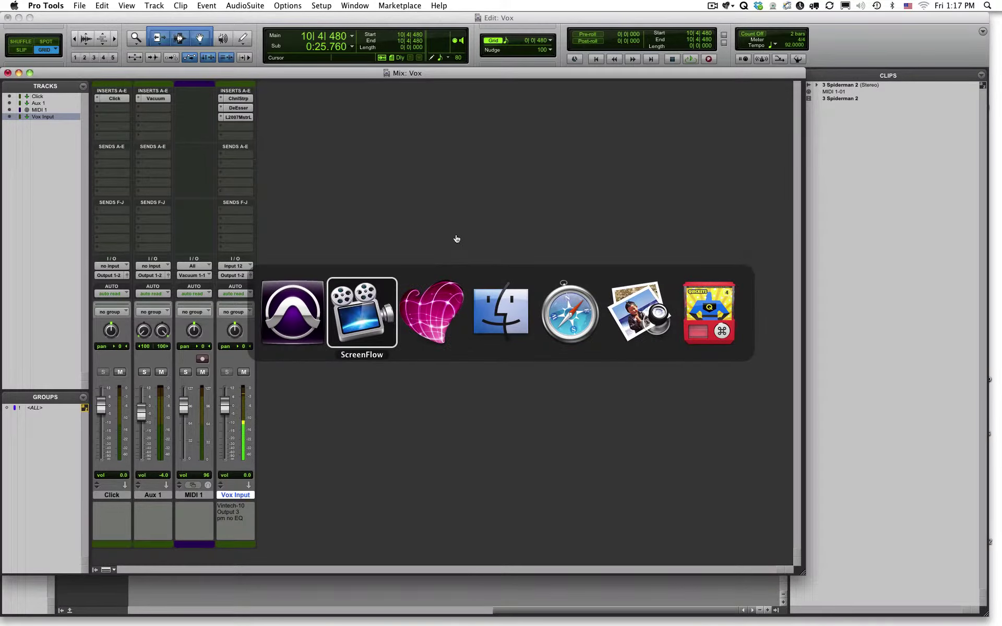
key("super+Tab")
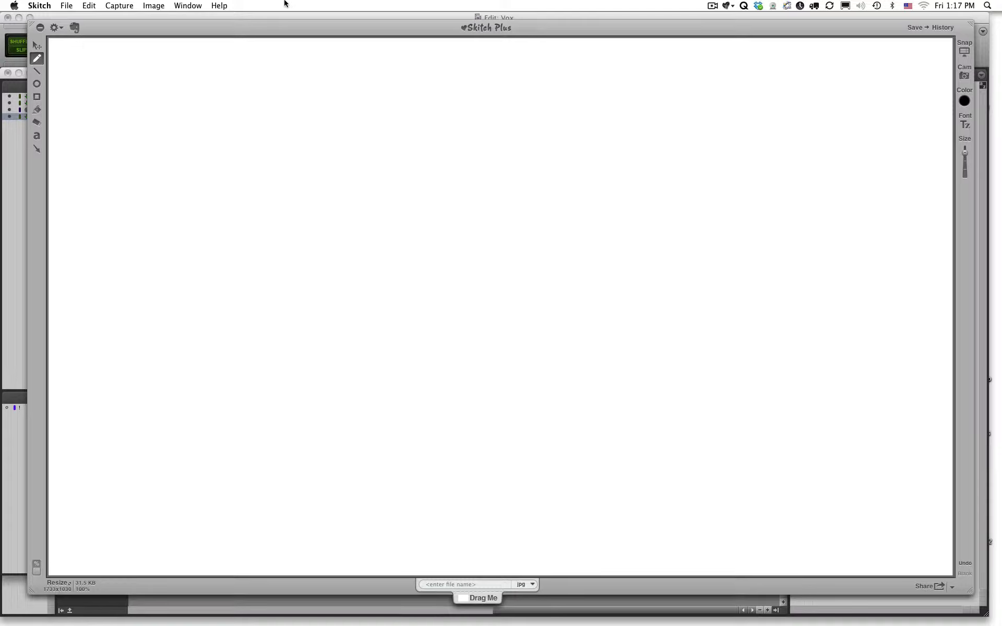
mouse_move(314, 63)
left_mouse_down()
mouse_move(293, 68)
mouse_move(288, 99)
mouse_move(338, 84)
left_mouse_up()
left_click_drag(345, 51, 348, 95)
left_click_drag(374, 52, 375, 104)
left_click_drag(367, 66, 383, 66)
mouse_move(390, 105)
left_mouse_down()
mouse_move(400, 83)
mouse_move(417, 98)
mouse_move(443, 95)
left_mouse_up()
left_click_drag(449, 45, 450, 93)
mouse_move(463, 61)
left_mouse_down()
mouse_move(465, 94)
mouse_move(485, 94)
left_mouse_up()
left_click_drag(490, 86, 506, 94)
left_click(481, 55)
Step: Underline 'Subtractive', then handwrite and underline 'Synthesis' beside it
left_click_drag(341, 117, 488, 98)
mouse_move(566, 63)
left_mouse_down()
mouse_move(547, 83)
mouse_move(579, 81)
left_mouse_up()
mouse_move(569, 102)
left_mouse_down()
mouse_move(606, 69)
mouse_move(610, 86)
left_mouse_up()
mouse_move(601, 67)
left_mouse_down()
mouse_move(622, 66)
mouse_move(625, 87)
left_mouse_up()
left_click_drag(625, 73, 661, 83)
left_click_drag(671, 67, 667, 85)
left_click_drag(548, 95, 649, 91)
left_click(662, 65)
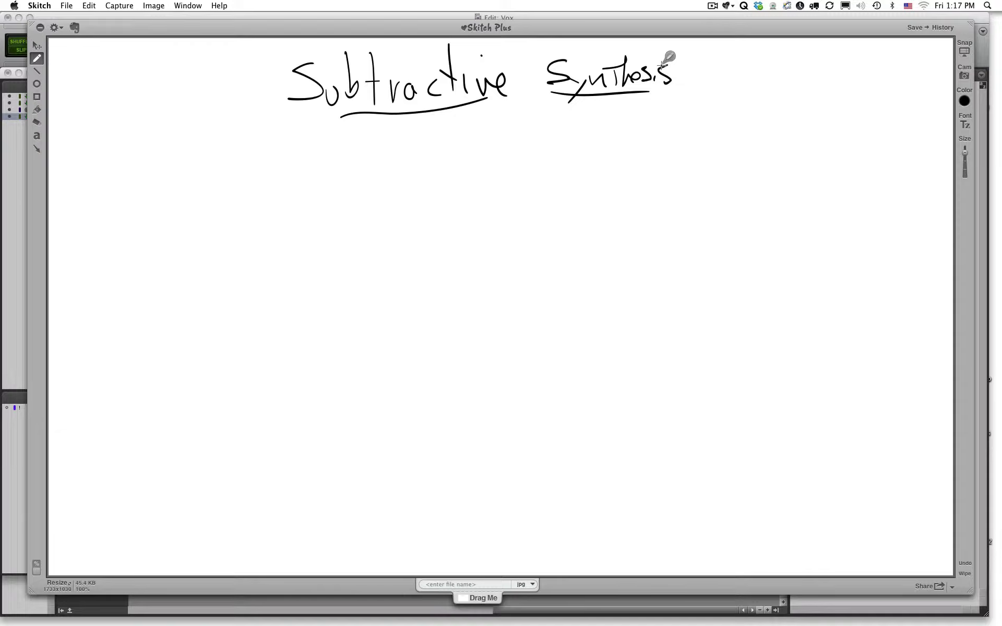
mouse_move(110, 147)
left_mouse_down()
mouse_move(137, 175)
mouse_move(181, 175)
left_mouse_up()
left_click(175, 147)
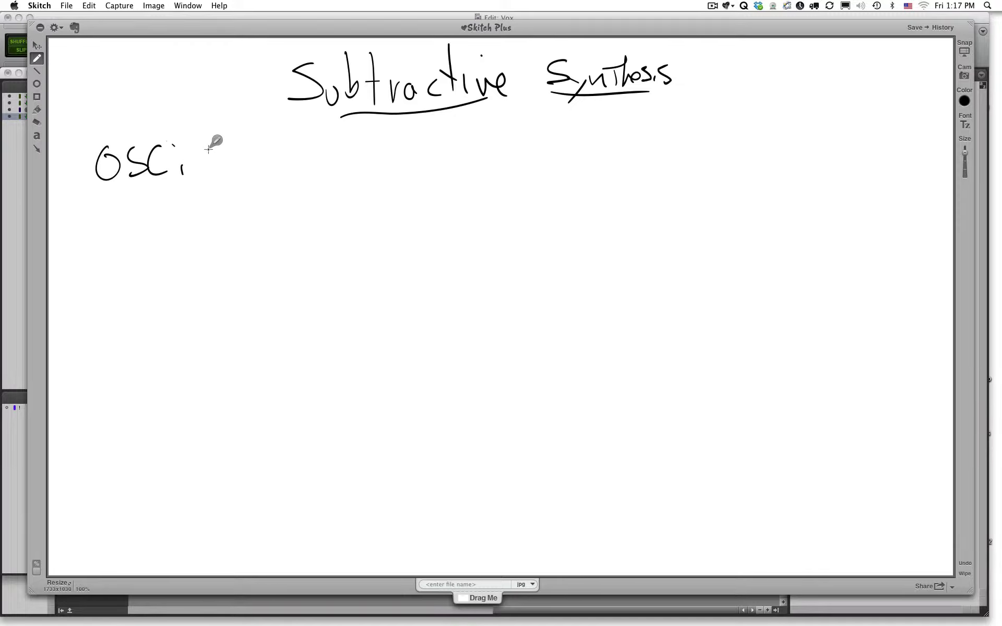
Step: Finish handwriting 'Oscillator' and write 'Filter' beneath it
mouse_move(199, 139)
left_mouse_down()
mouse_move(198, 179)
mouse_move(233, 174)
left_mouse_up()
mouse_move(233, 127)
left_mouse_down()
mouse_move(234, 174)
mouse_move(248, 154)
left_mouse_up()
left_click_drag(252, 155, 281, 152)
mouse_move(104, 241)
left_mouse_down()
mouse_move(108, 277)
mouse_move(128, 230)
mouse_move(153, 273)
left_mouse_up()
left_click(125, 268)
mouse_move(156, 232)
left_mouse_down()
mouse_move(158, 258)
mouse_move(172, 241)
left_mouse_up()
mouse_move(174, 250)
left_mouse_down()
mouse_move(186, 261)
mouse_move(218, 242)
left_mouse_up()
left_click(132, 252)
Step: Handwrite 'Envelopes' below Filter and underline Envelopes and Oscillator
mouse_move(111, 325)
left_mouse_down()
mouse_move(110, 345)
mouse_move(135, 346)
left_mouse_up()
mouse_move(116, 341)
left_mouse_down()
mouse_move(140, 346)
mouse_move(131, 324)
left_mouse_up()
mouse_move(140, 327)
left_mouse_down()
mouse_move(140, 350)
mouse_move(156, 327)
mouse_move(186, 340)
left_mouse_up()
mouse_move(178, 308)
left_mouse_down()
mouse_move(192, 344)
mouse_move(201, 330)
mouse_move(211, 366)
mouse_move(232, 344)
left_mouse_up()
left_click_drag(137, 360, 215, 355)
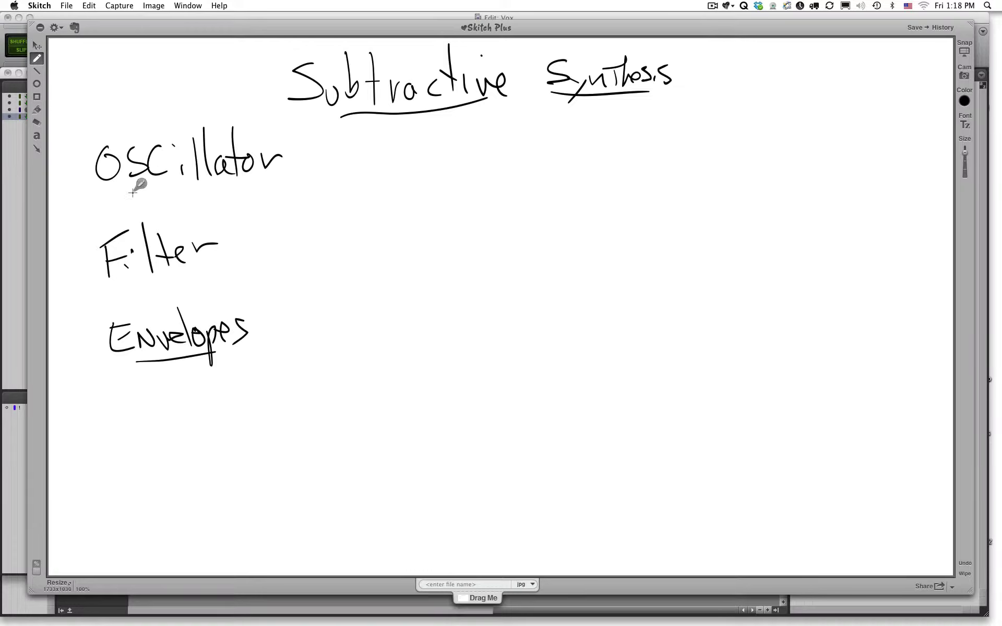
left_click_drag(121, 194, 214, 191)
Step: Underline the handwritten word 'Filter'
left_click_drag(118, 278, 196, 268)
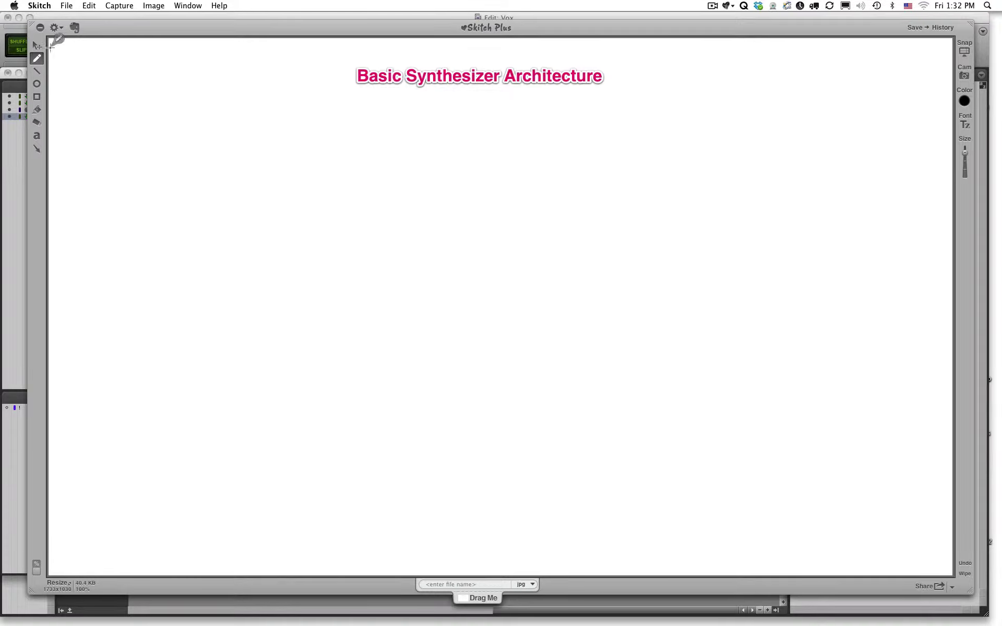
Step: Handwrite 'Osc' at the top left beneath the pink heading and underline it
left_click_drag(104, 140, 105, 141)
left_click_drag(134, 149, 125, 165)
left_click_drag(153, 149, 154, 166)
left_click_drag(93, 180, 166, 172)
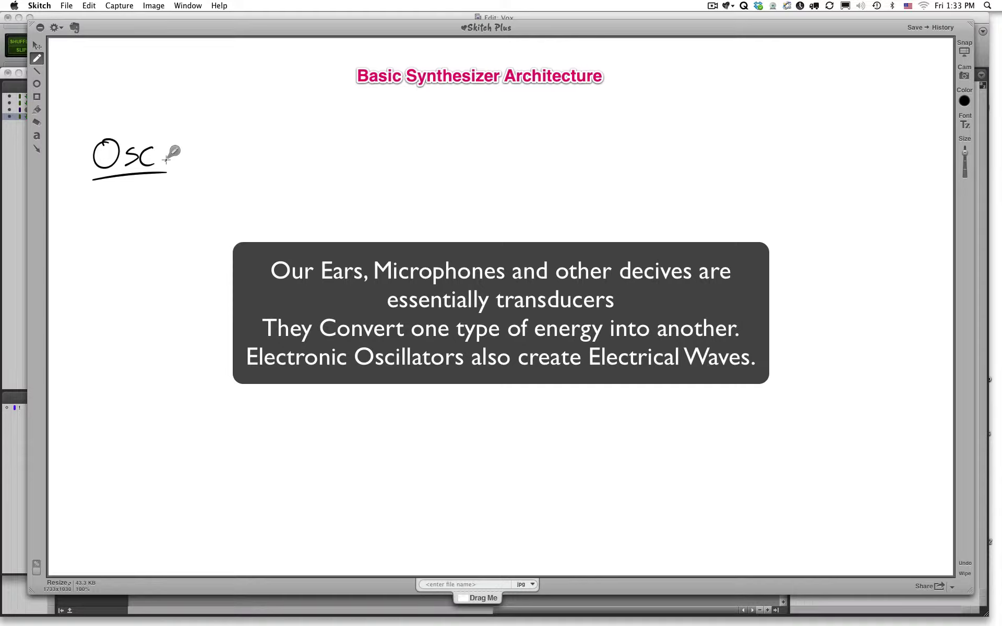
Step: Write '(Osc. Electrical)' with Electrical underlined, followed by an underlined 'Microphone,'
left_click(166, 160)
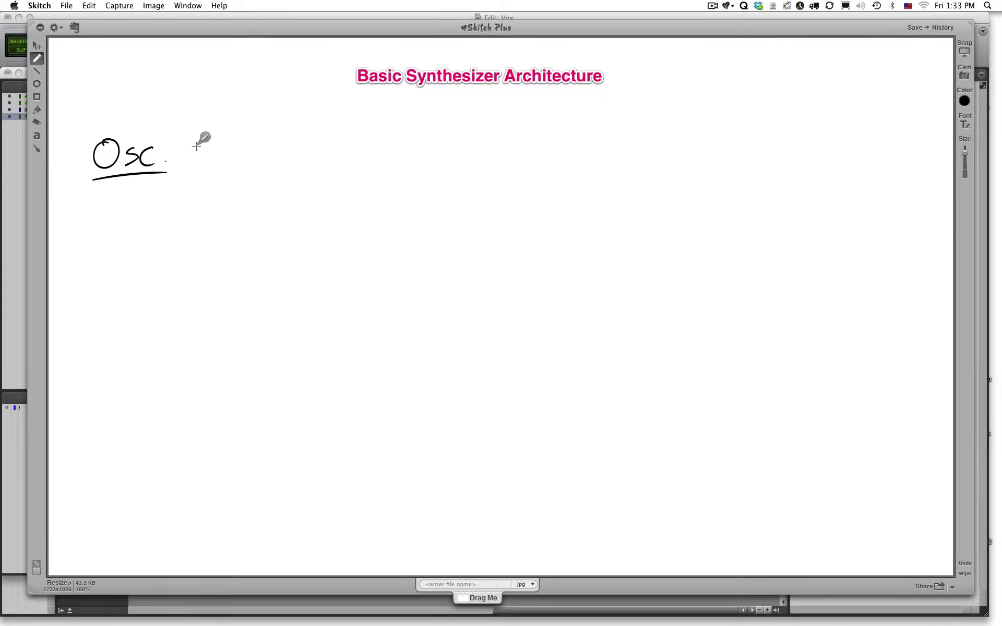
mouse_move(198, 141)
left_mouse_down()
mouse_move(215, 159)
mouse_move(216, 145)
left_mouse_up()
mouse_move(200, 137)
left_mouse_down()
mouse_move(218, 130)
mouse_move(226, 159)
mouse_move(241, 152)
left_mouse_up()
left_click_drag(258, 149, 257, 159)
mouse_move(257, 122)
left_mouse_down()
mouse_move(257, 163)
mouse_move(281, 145)
mouse_move(312, 156)
left_mouse_up()
left_click_drag(258, 142, 241, 171)
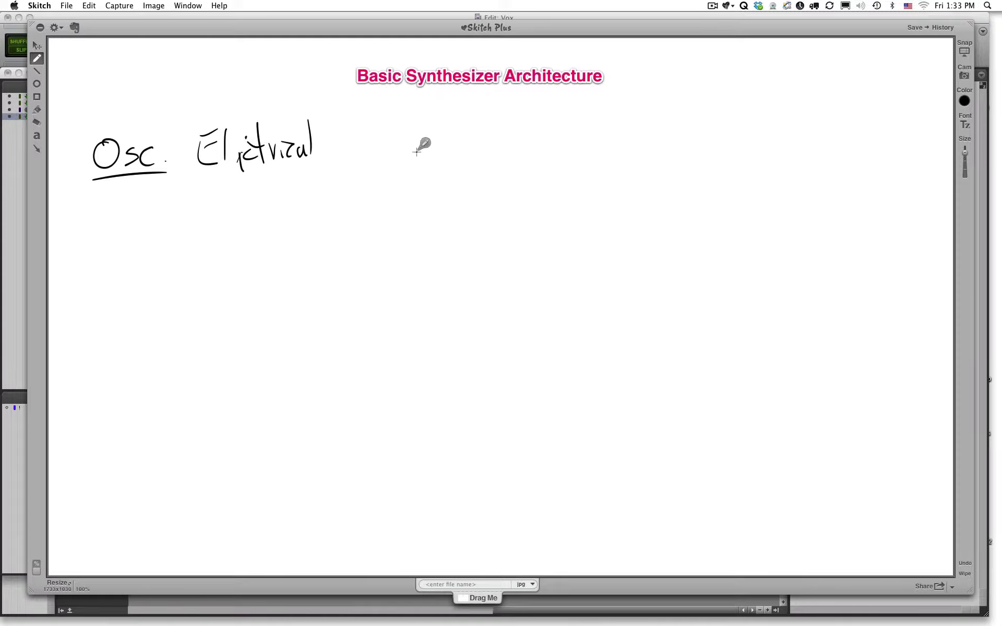
left_click_drag(327, 159, 321, 168)
mouse_move(369, 130)
left_mouse_down()
mouse_move(387, 124)
mouse_move(397, 154)
left_mouse_up()
left_click(401, 131)
mouse_move(402, 138)
left_mouse_down()
mouse_move(403, 153)
mouse_move(424, 152)
mouse_move(439, 138)
left_mouse_up()
mouse_move(449, 134)
left_mouse_down()
mouse_move(453, 145)
mouse_move(457, 137)
left_mouse_up()
mouse_move(460, 121)
left_mouse_down()
mouse_move(473, 152)
mouse_move(499, 140)
left_mouse_up()
mouse_move(503, 144)
left_mouse_down()
mouse_move(509, 138)
mouse_move(513, 151)
left_mouse_up()
left_click_drag(375, 165, 468, 163)
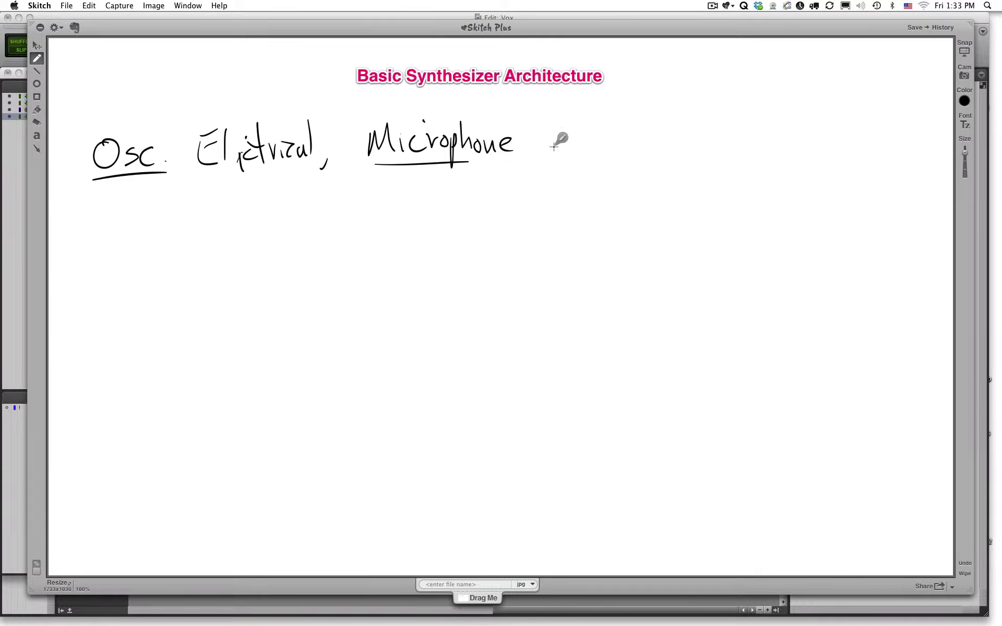
left_click_drag(529, 155, 517, 172)
left_click_drag(87, 124, 93, 168)
left_click_drag(315, 113, 325, 174)
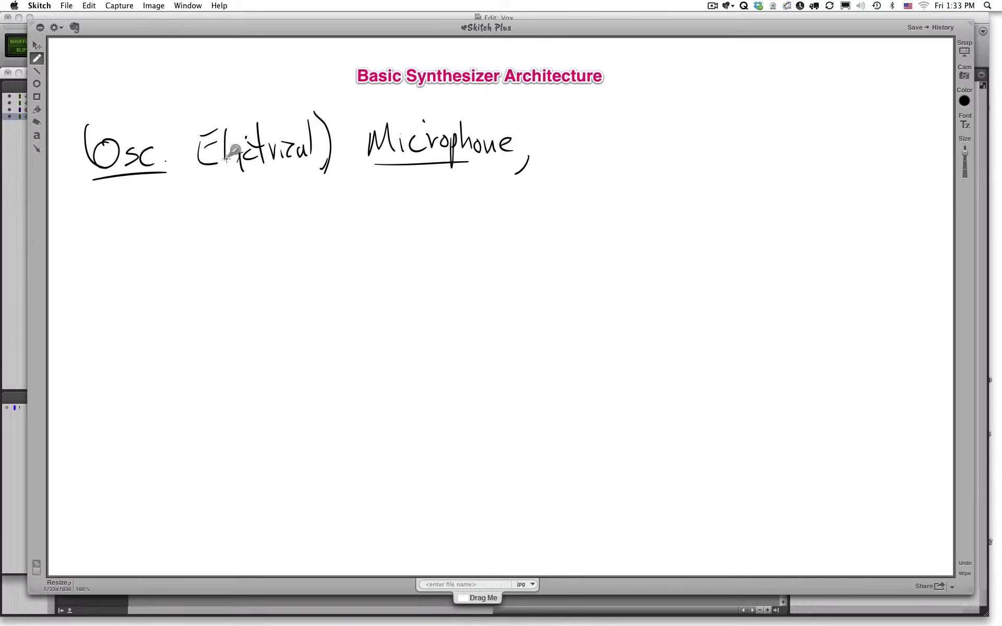
left_click_drag(236, 175, 267, 168)
left_click_drag(188, 189, 318, 160)
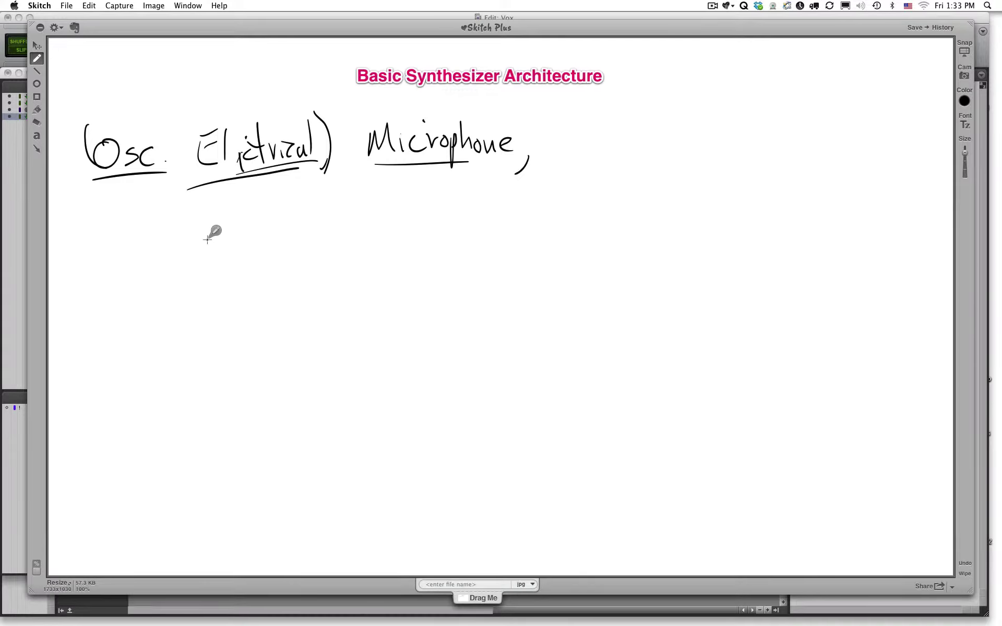
Step: Draw and label Sine, Triangle and Square waveforms below the heading
mouse_move(209, 274)
left_mouse_down()
mouse_move(253, 230)
mouse_move(315, 279)
mouse_move(374, 246)
mouse_move(440, 249)
mouse_move(493, 274)
mouse_move(655, 236)
left_mouse_up()
left_click_drag(68, 235, 137, 261)
mouse_move(66, 312)
left_mouse_down()
mouse_move(107, 334)
mouse_move(153, 324)
mouse_move(647, 356)
left_mouse_up()
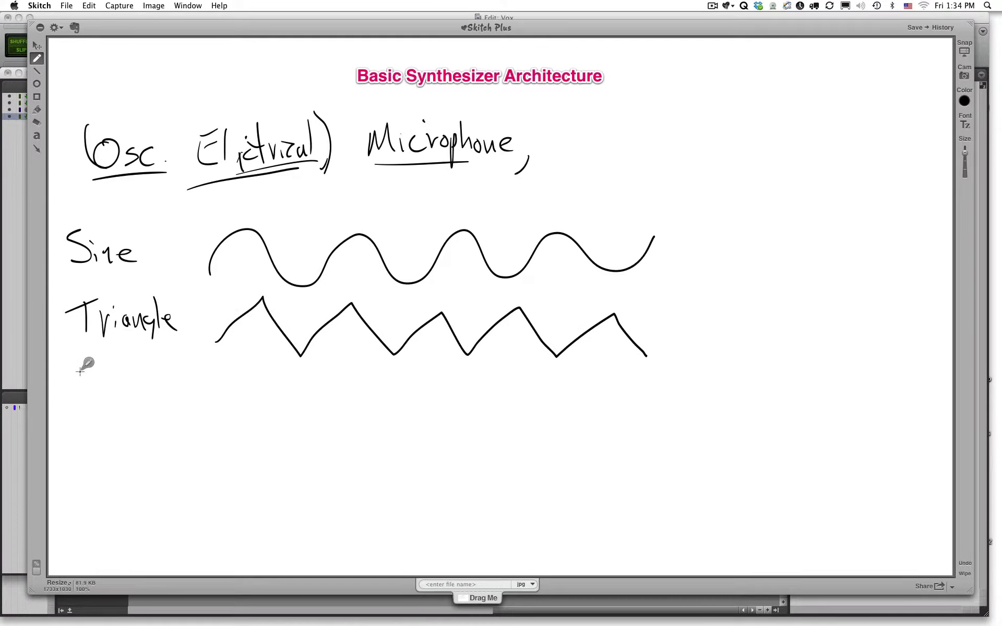
mouse_move(84, 368)
left_mouse_down()
mouse_move(92, 392)
mouse_move(73, 402)
mouse_move(110, 383)
mouse_move(117, 401)
mouse_move(130, 389)
mouse_move(168, 400)
left_mouse_up()
mouse_move(215, 403)
left_mouse_down()
mouse_move(538, 403)
mouse_move(539, 429)
left_mouse_up()
Step: Add the Sawtooth wave and label, and draw centre lines through the sawtooth and sine waves
mouse_move(65, 460)
left_mouse_down()
mouse_move(65, 486)
mouse_move(98, 473)
mouse_move(111, 486)
mouse_move(124, 471)
mouse_move(152, 467)
mouse_move(228, 492)
mouse_move(428, 525)
mouse_move(492, 470)
mouse_move(488, 521)
mouse_move(540, 473)
left_mouse_up()
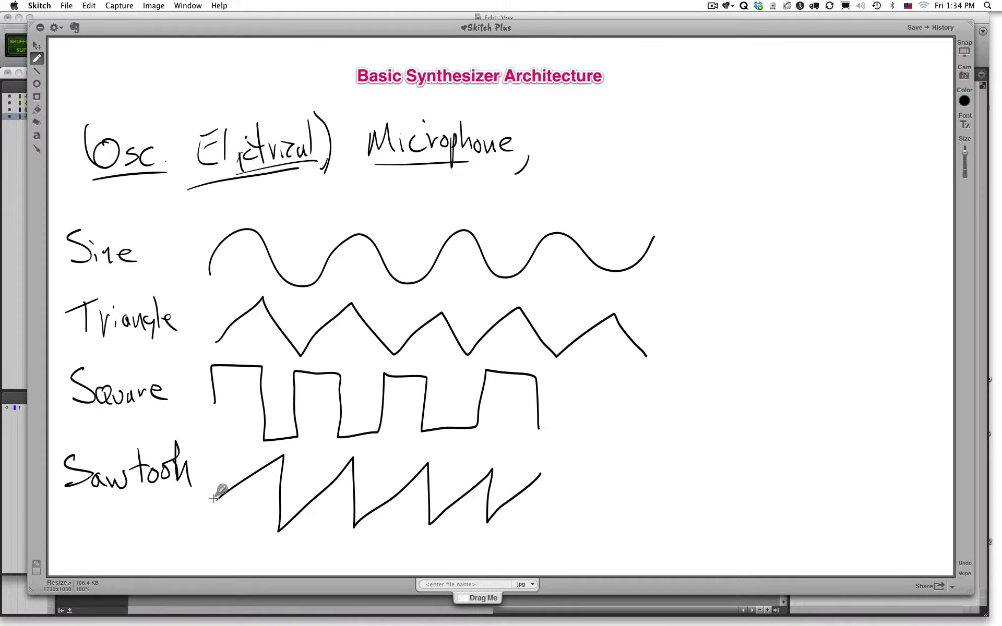
mouse_move(216, 499)
left_mouse_down()
mouse_move(280, 488)
mouse_move(560, 493)
left_mouse_up()
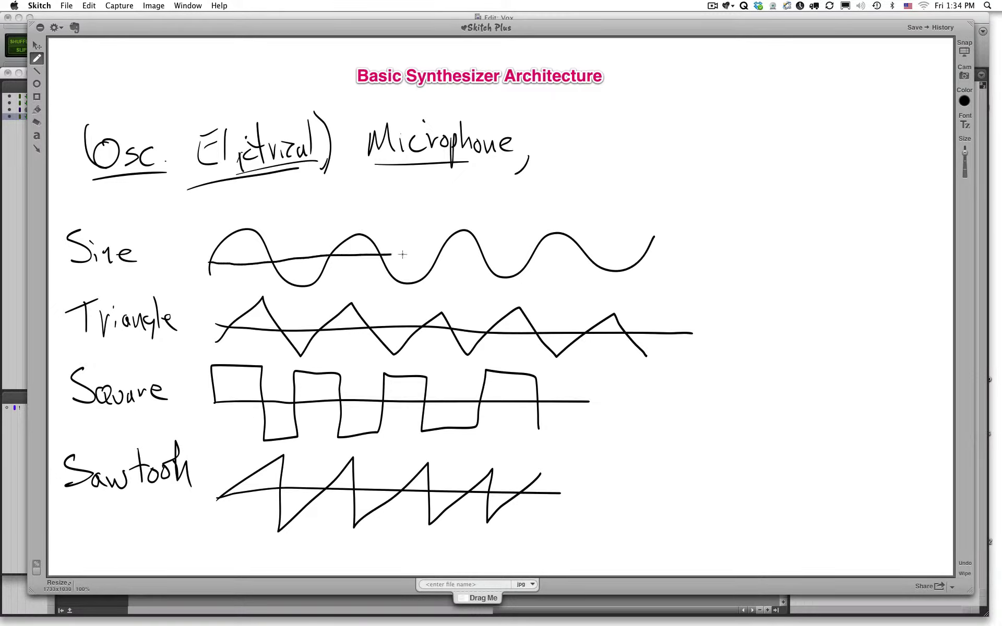
left_click_drag(403, 254, 658, 253)
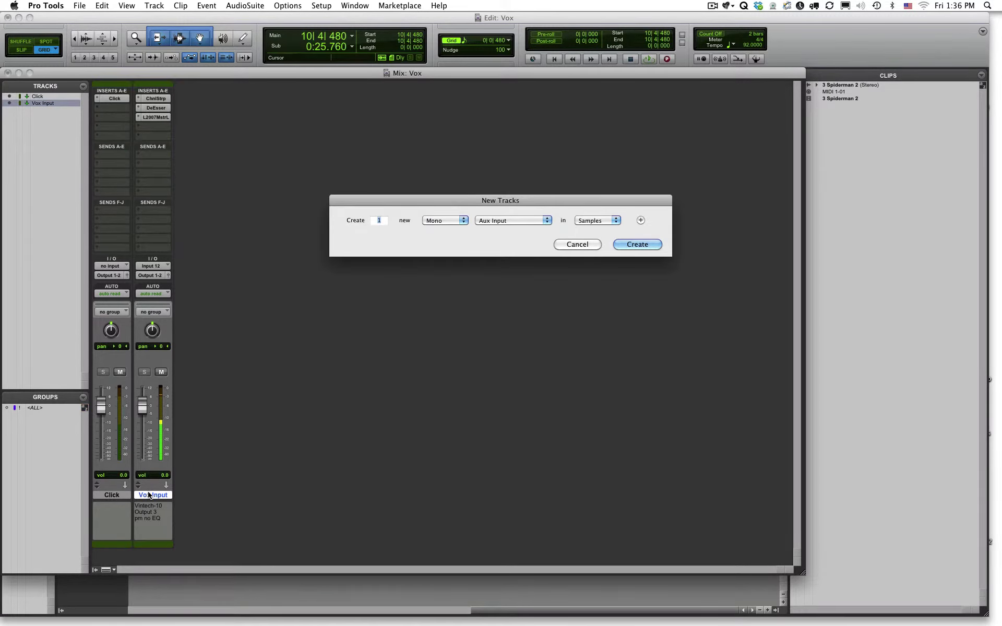
key("Return")
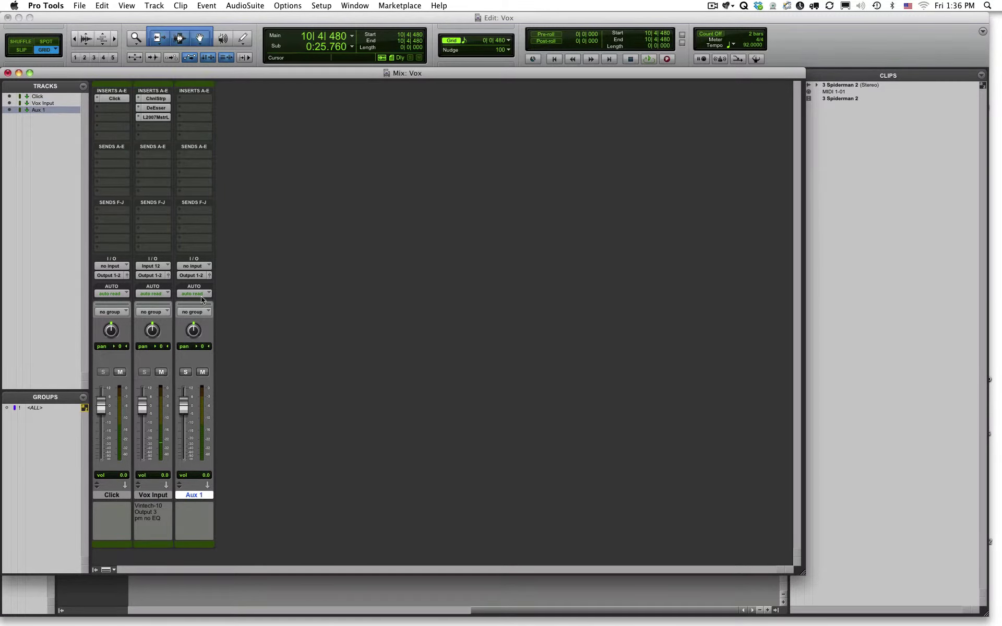
left_click(184, 98)
mouse_move(198, 115)
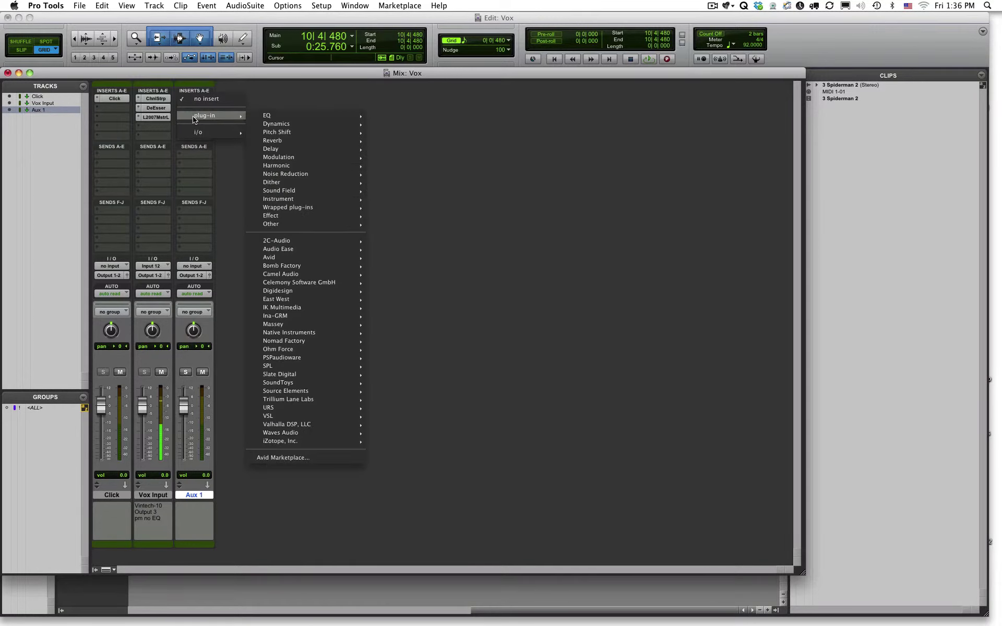
left_click(377, 165)
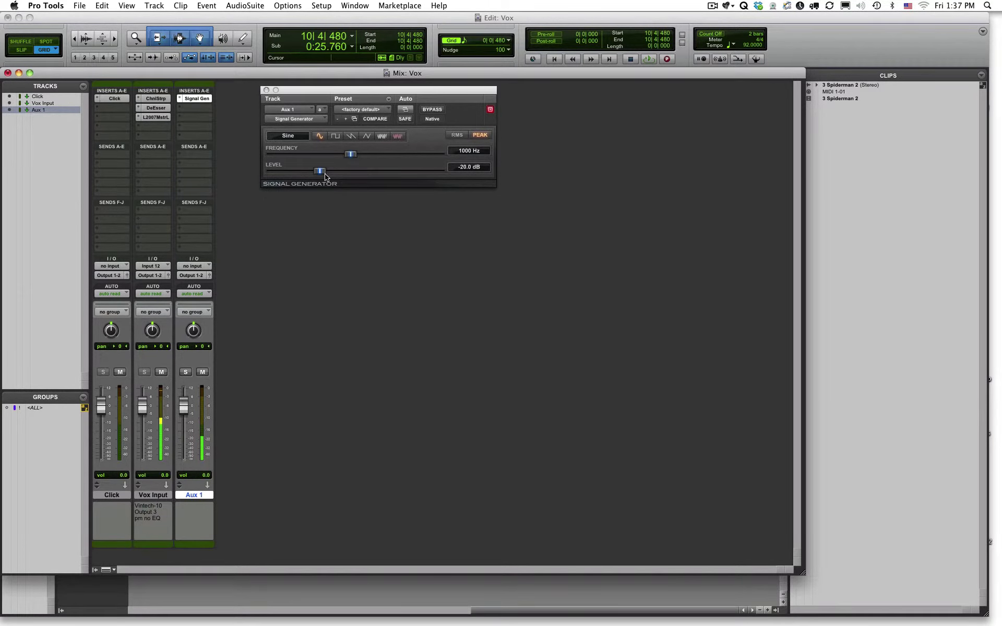
Step: Lower the Signal Generator level to -23.9 dB and its frequency to 723 Hz
left_click_drag(323, 173, 316, 172)
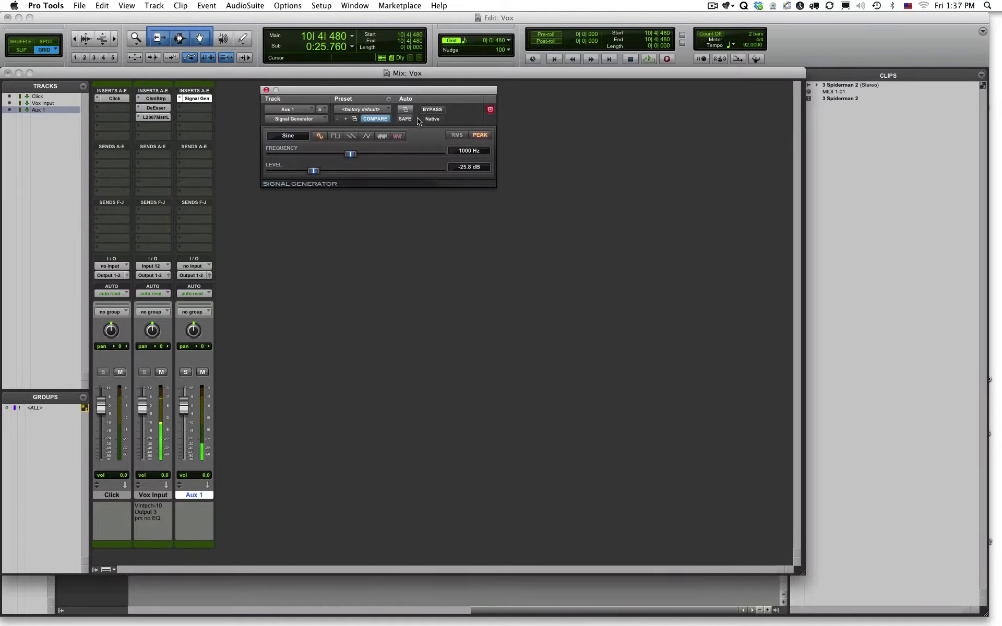
left_click(431, 109)
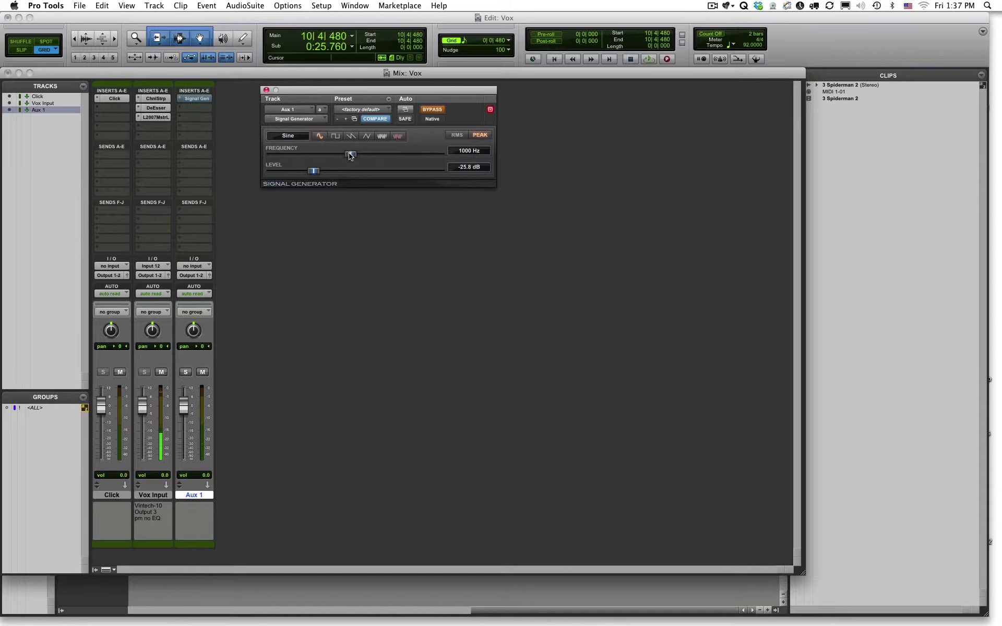
left_click_drag(350, 155, 335, 157)
left_click_drag(332, 156, 316, 174)
left_click_drag(347, 93, 358, 93)
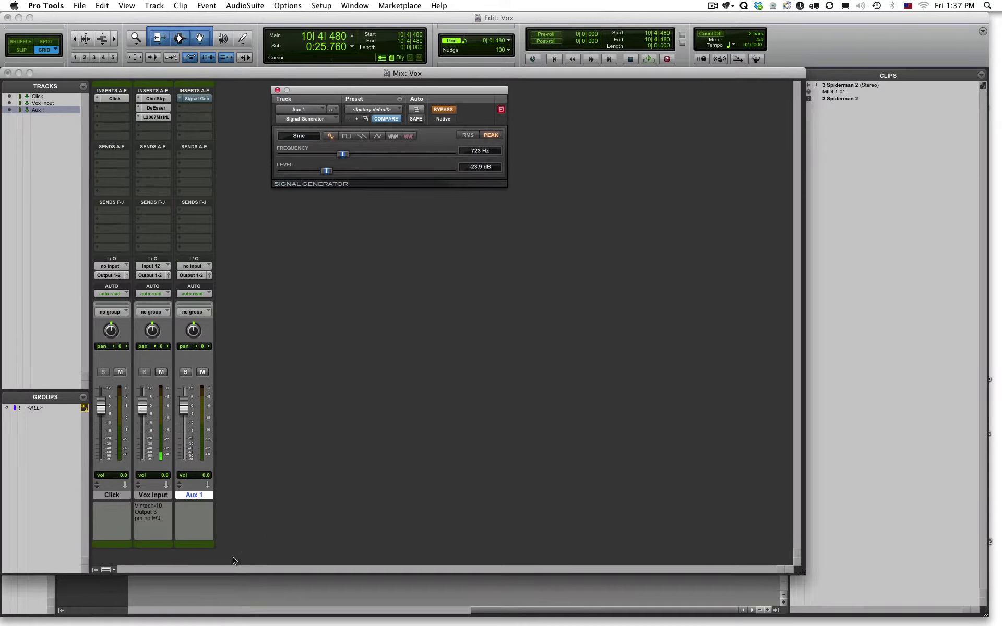
left_click(195, 499)
key("super+shift+n")
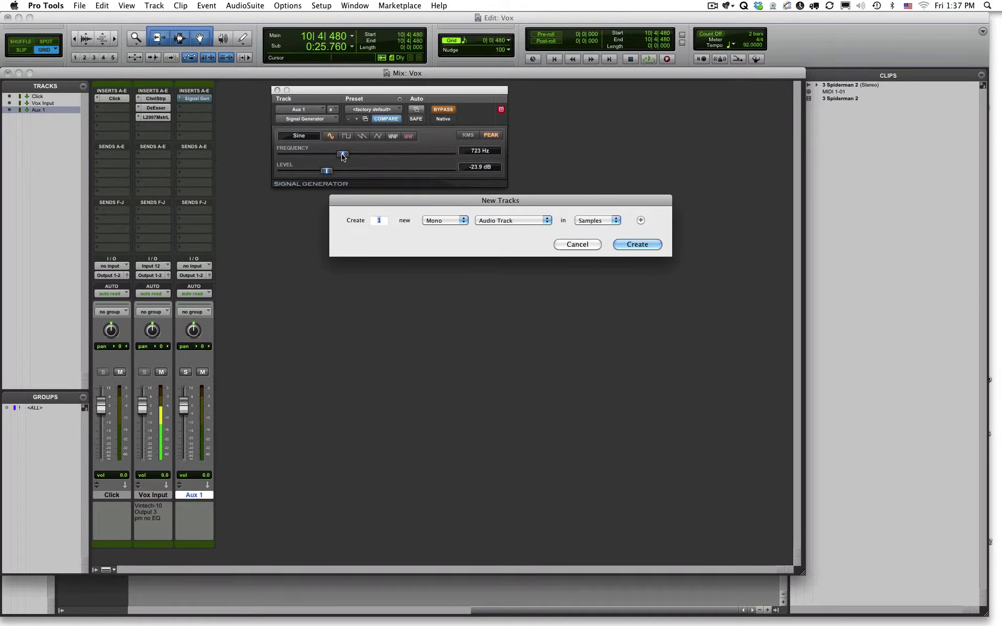
Step: Create a mono Audio 1 track, record-arm it, and begin routing Aux 1's output
key("Return")
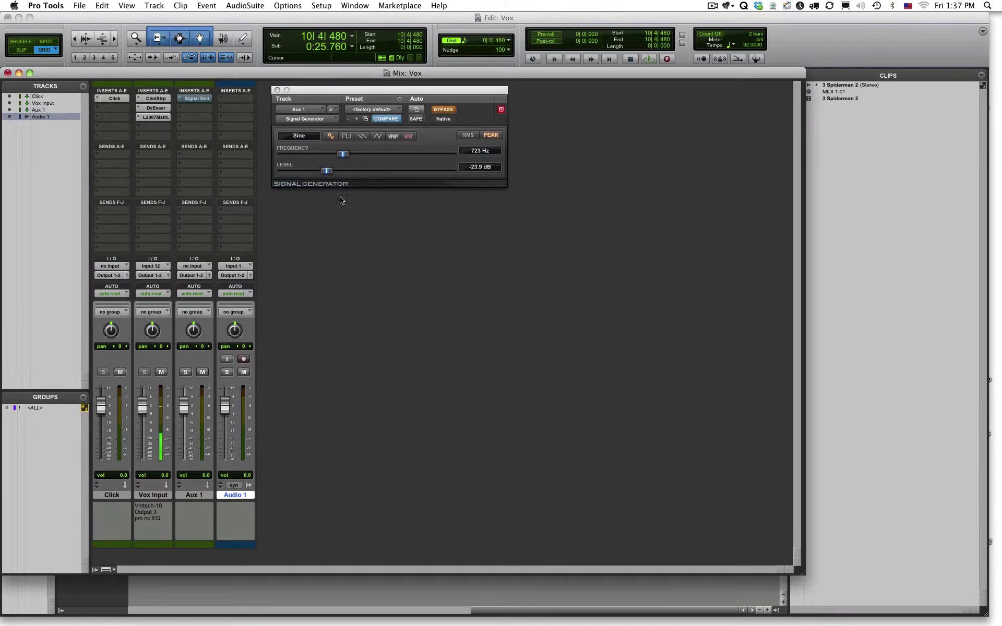
left_click(243, 358)
left_click(191, 275)
mouse_move(209, 283)
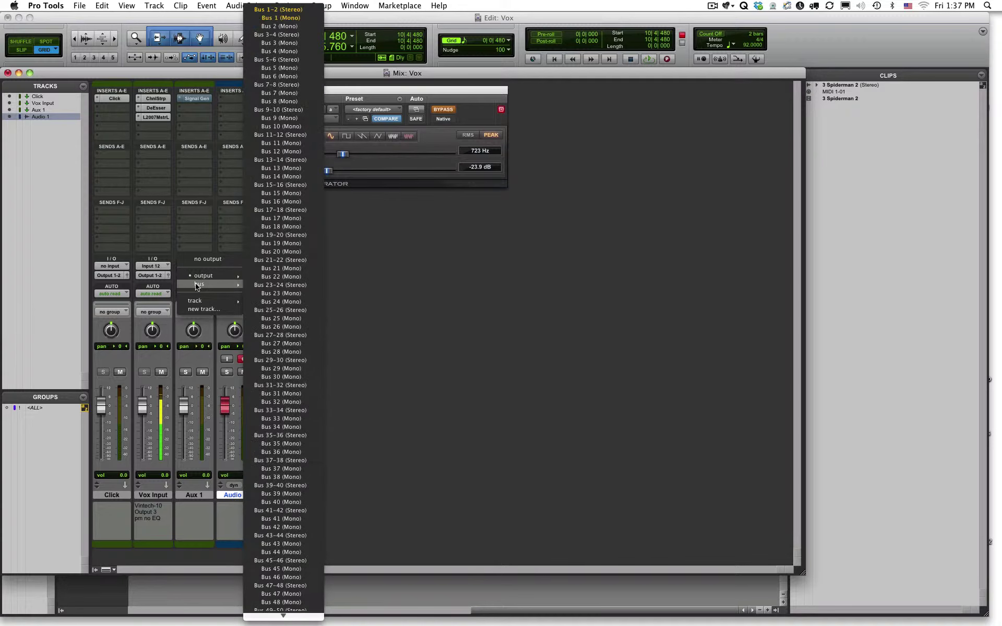
left_click(278, 19)
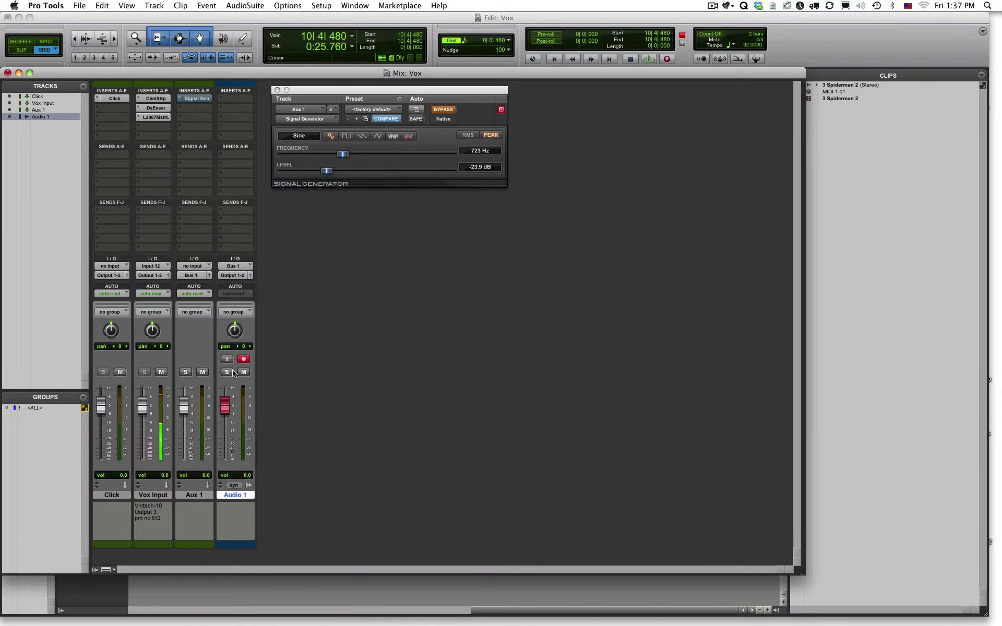
left_click(441, 110)
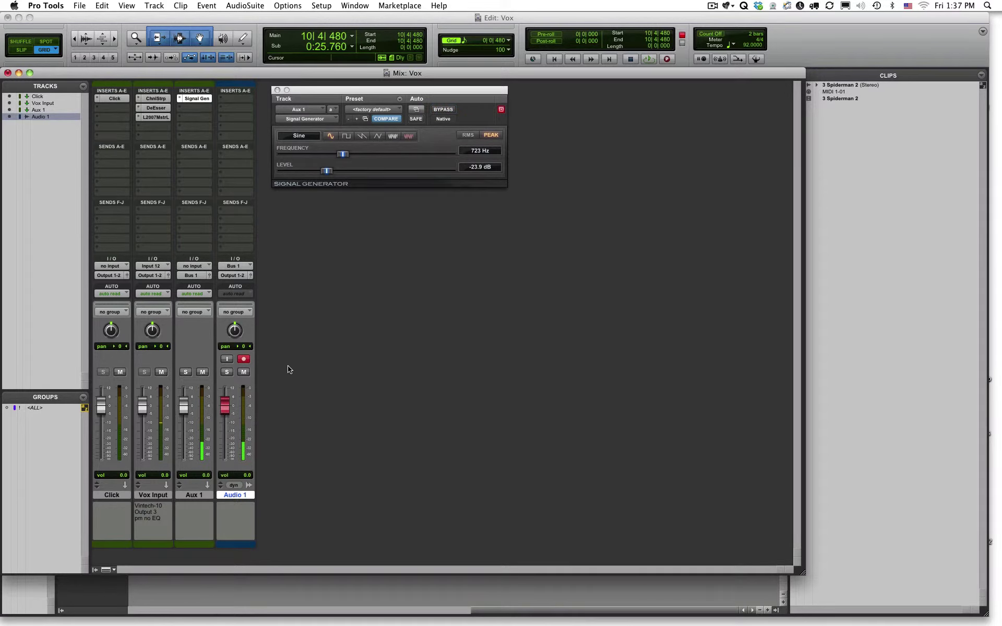
Step: In the Edit window, record the generator onto Audio 1 while switching its waveform to Triangle, then stop
key("super+equal")
key("super+space")
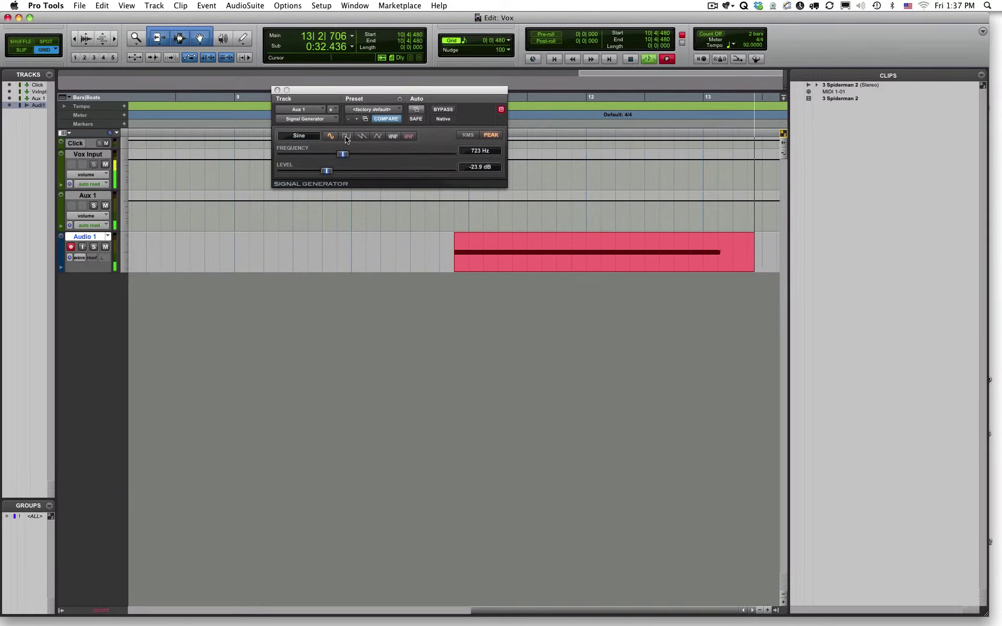
left_click(378, 137)
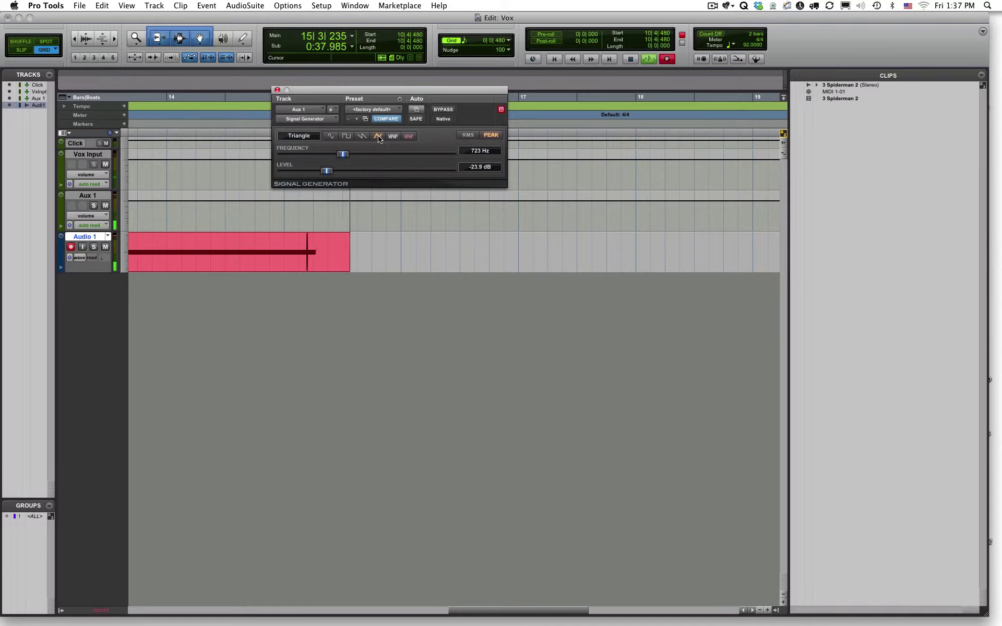
left_click(347, 137)
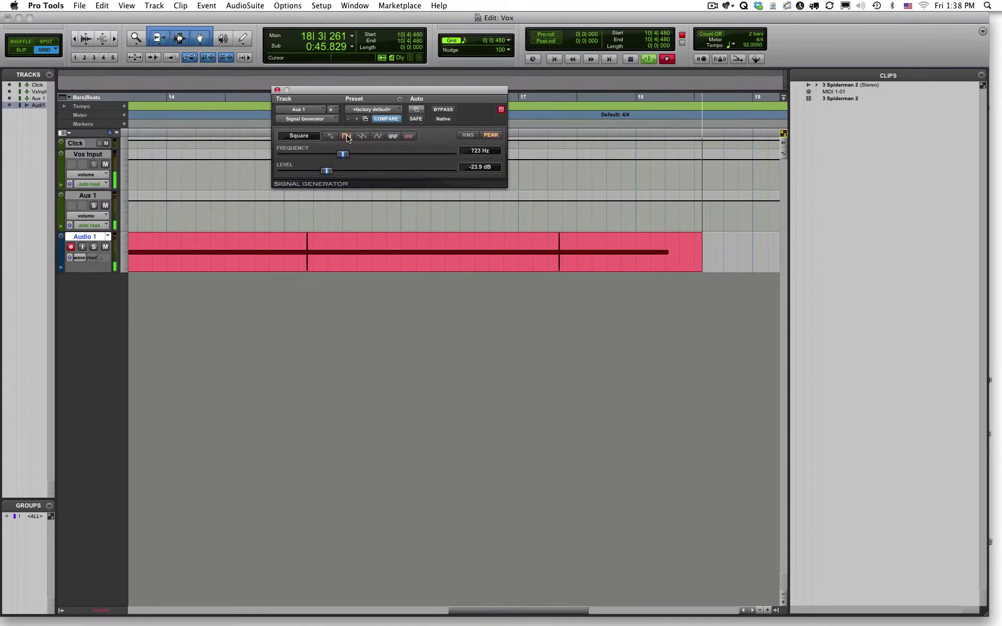
left_click(363, 137)
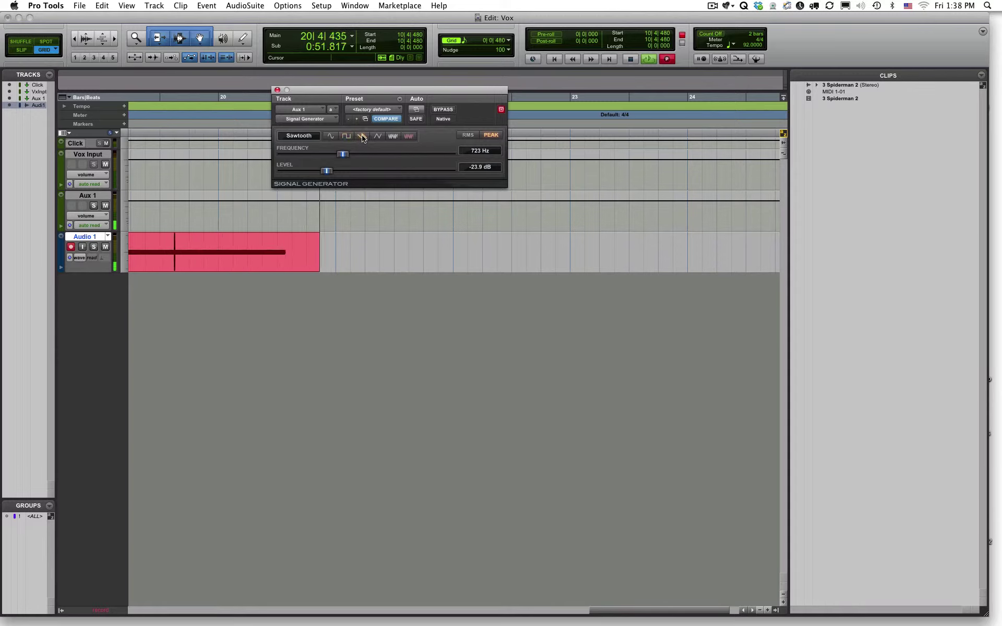
key("space")
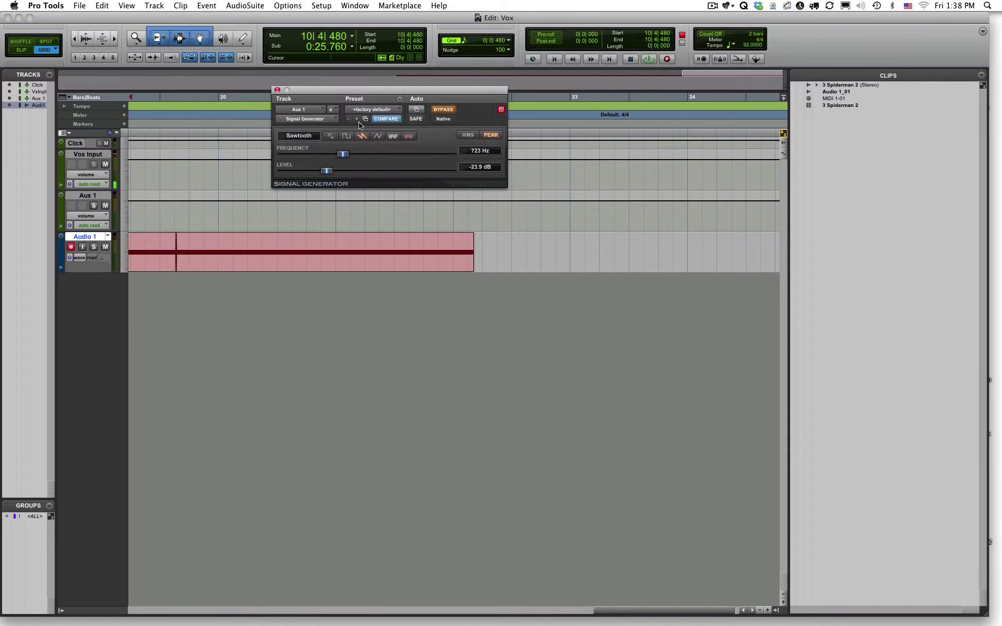
Step: Move the Signal Generator window aside, zoom in and enlarge the waveform height, then start playback
left_click_drag(364, 95, 465, 76)
scroll(295, 272, "left", 10)
key("super+bracketright")
key("super+bracketleft")
key("super+bracketleft")
key("super+bracketleft")
left_click(382, 239)
key("super+s")
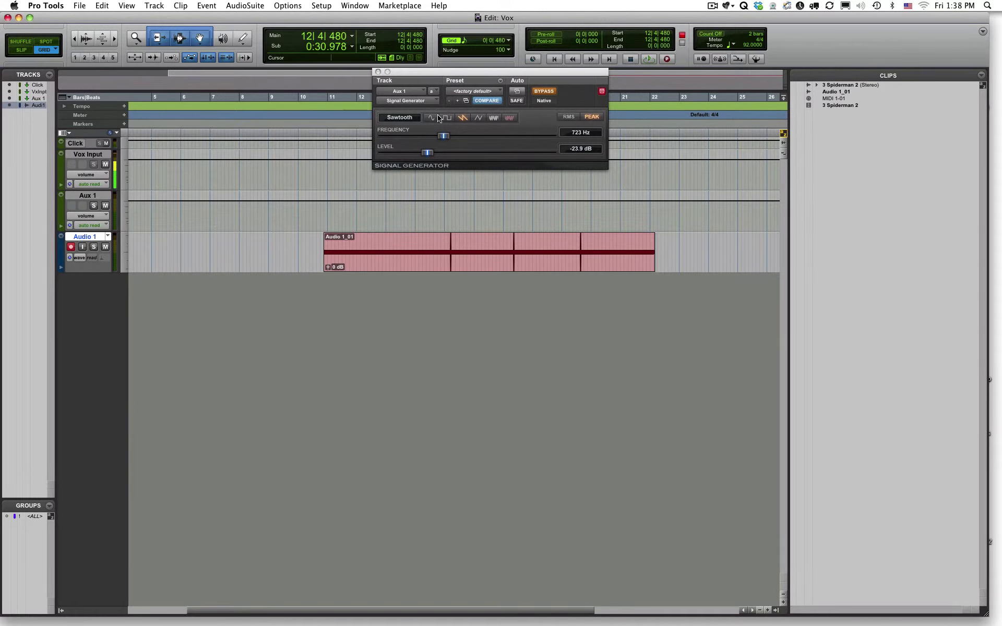
key("super+bracketright")
key("super+bracketright")
key("super+bracketright")
key("super+bracketright")
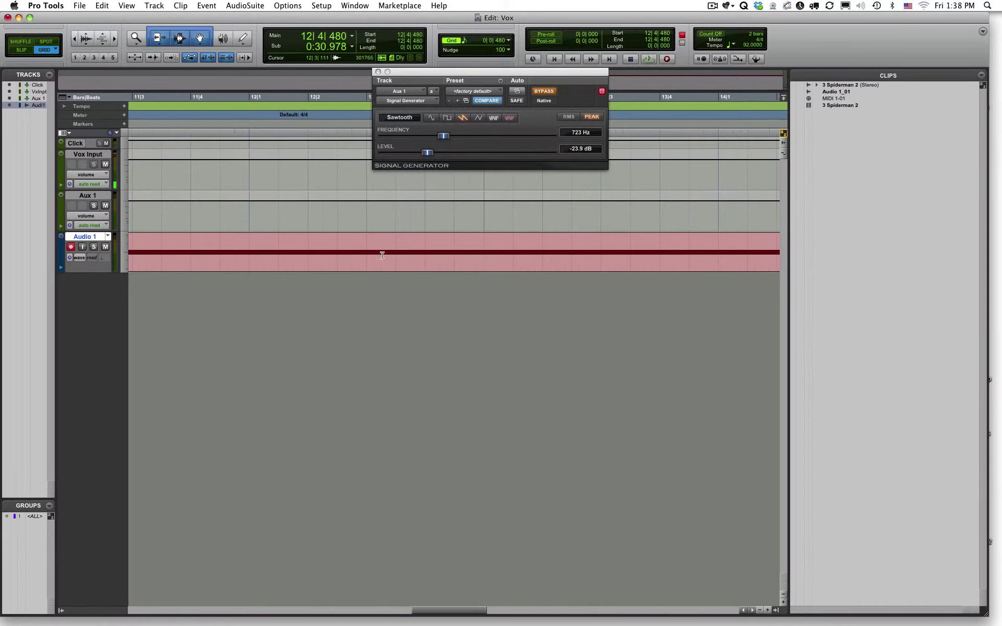
key("super+bracketright")
key("super+bracketright")
key("super+bracketright")
key("super+bracketright")
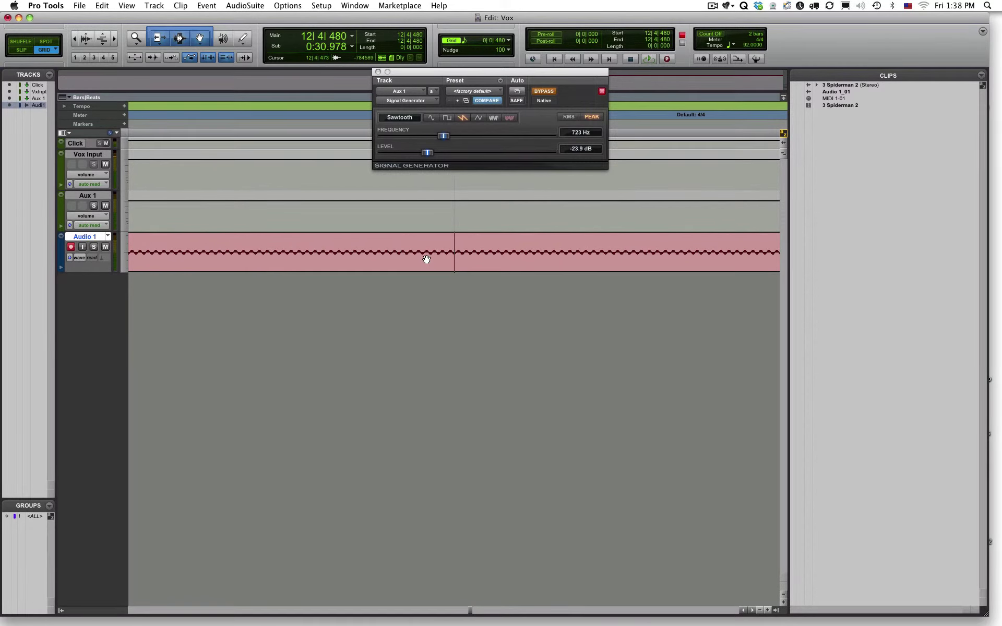
key("super+alt+bracketright")
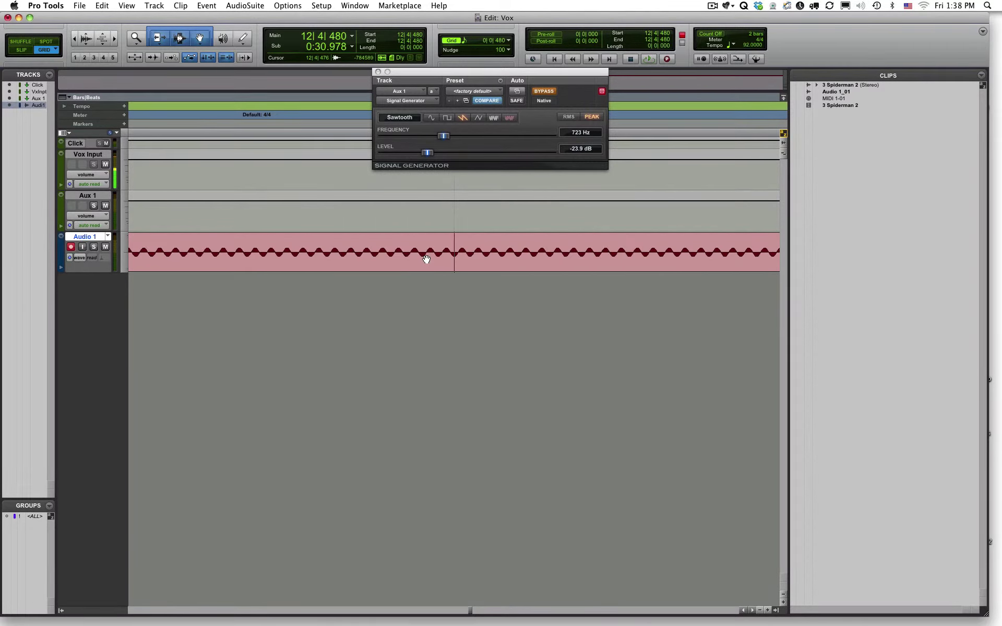
left_click_drag(98, 271, 86, 429)
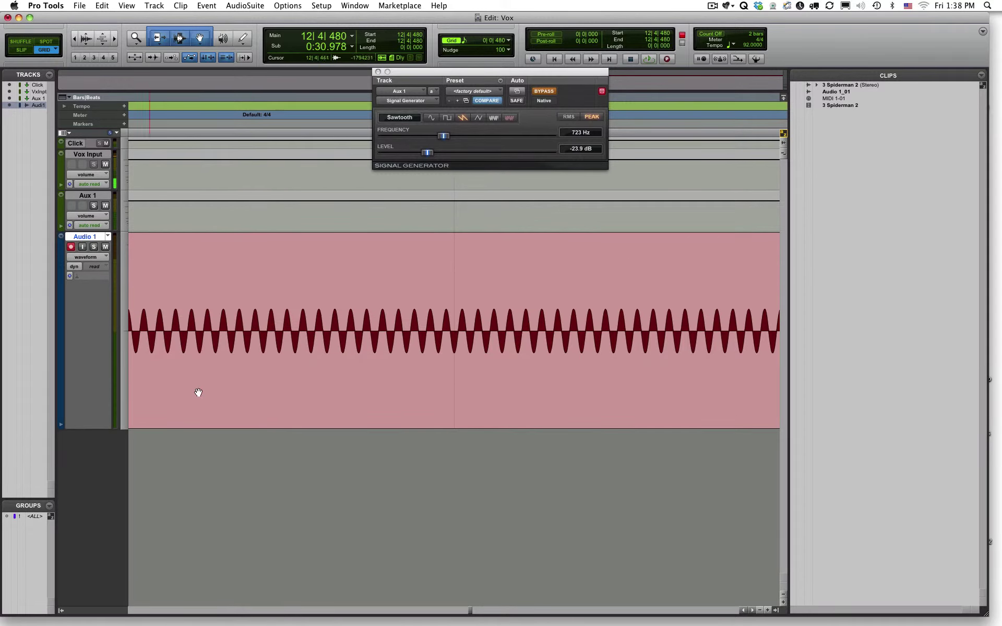
key("space")
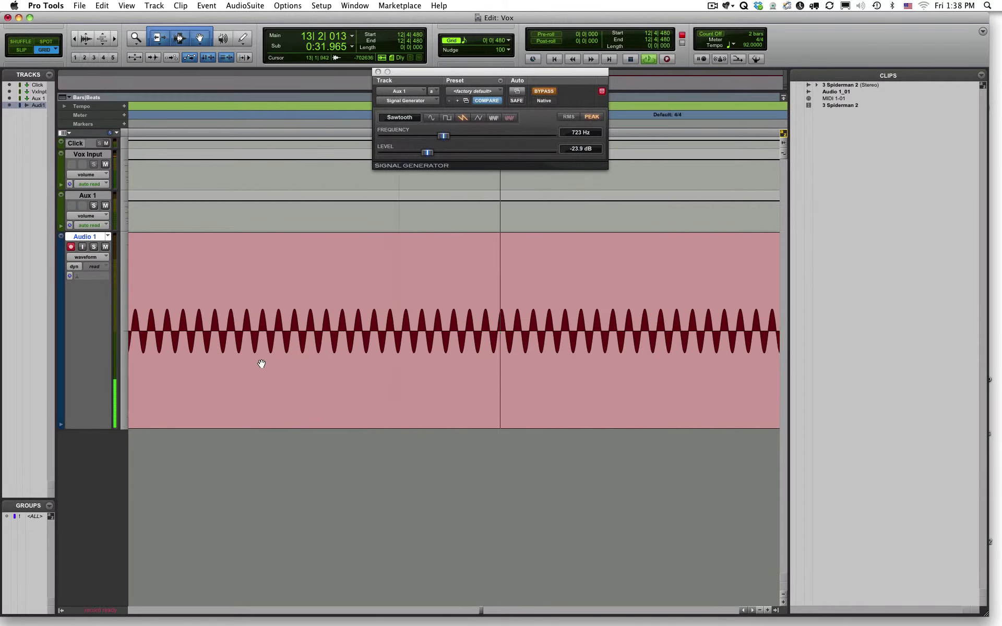
key("space")
key("super+alt+bracketright")
key("shift+r")
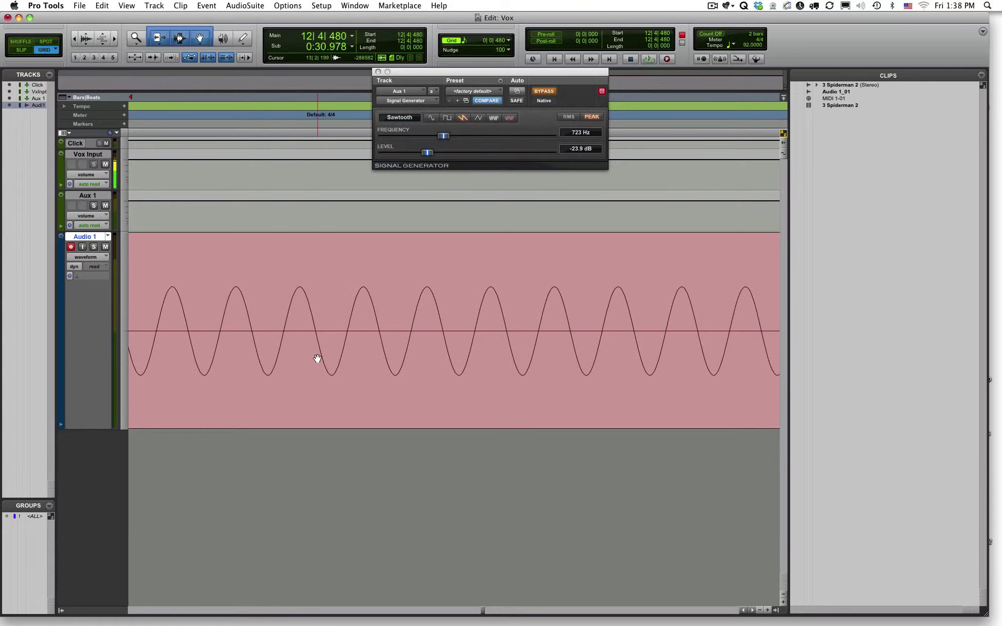
key("super+bracketleft")
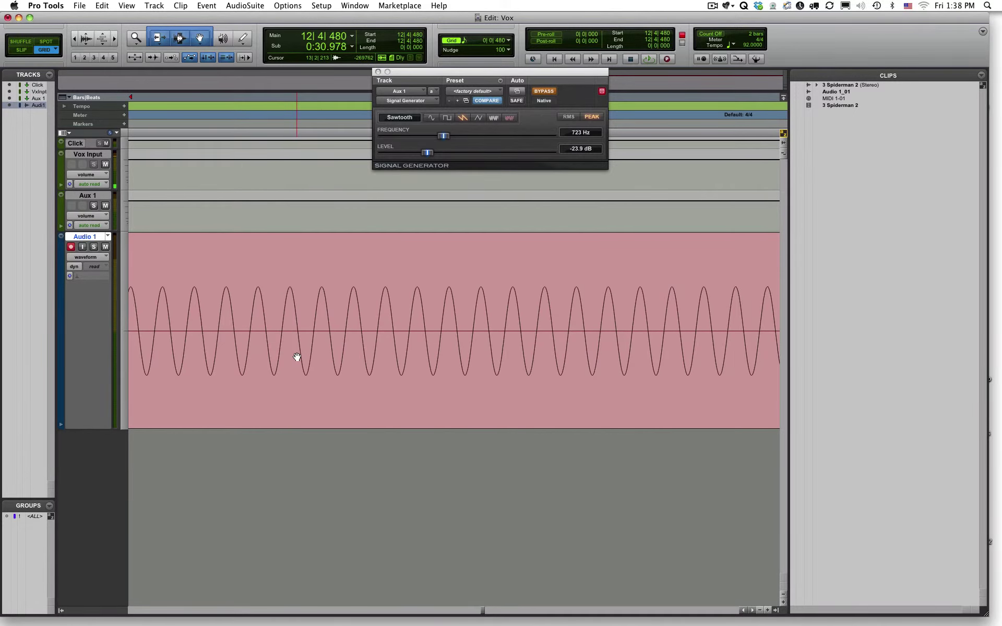
key("super+bracketright")
key("super+bracketright")
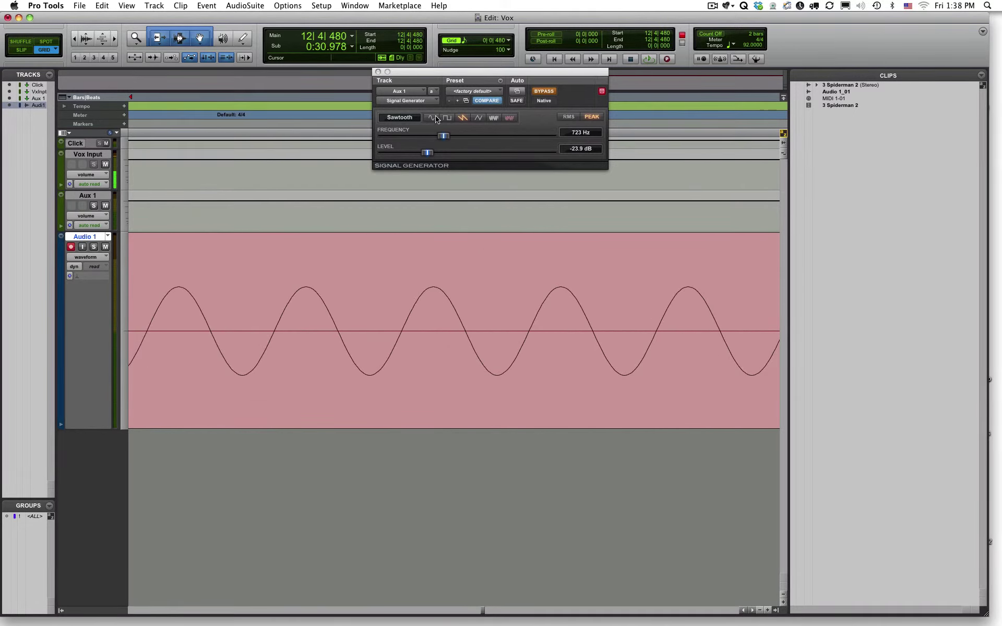
key("super+bracketleft")
key("super+bracketleft")
key("super+bracketleft")
key("super+bracketleft")
key("super+bracketleft")
key("super+bracketleft")
key("super+bracketleft")
key("super+bracketleft")
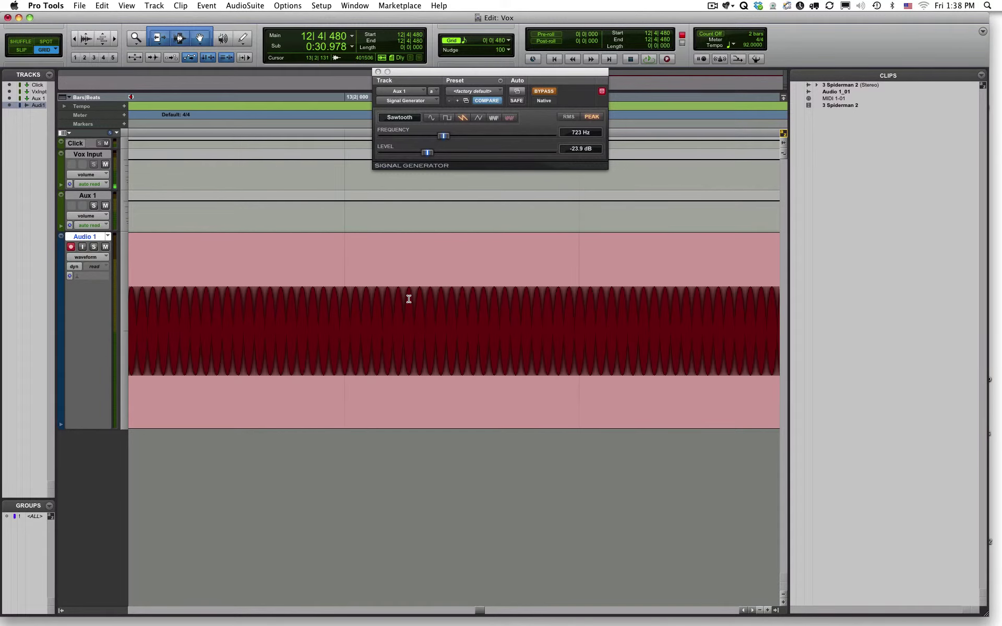
key("super+bracketleft")
key("super+bracketleft")
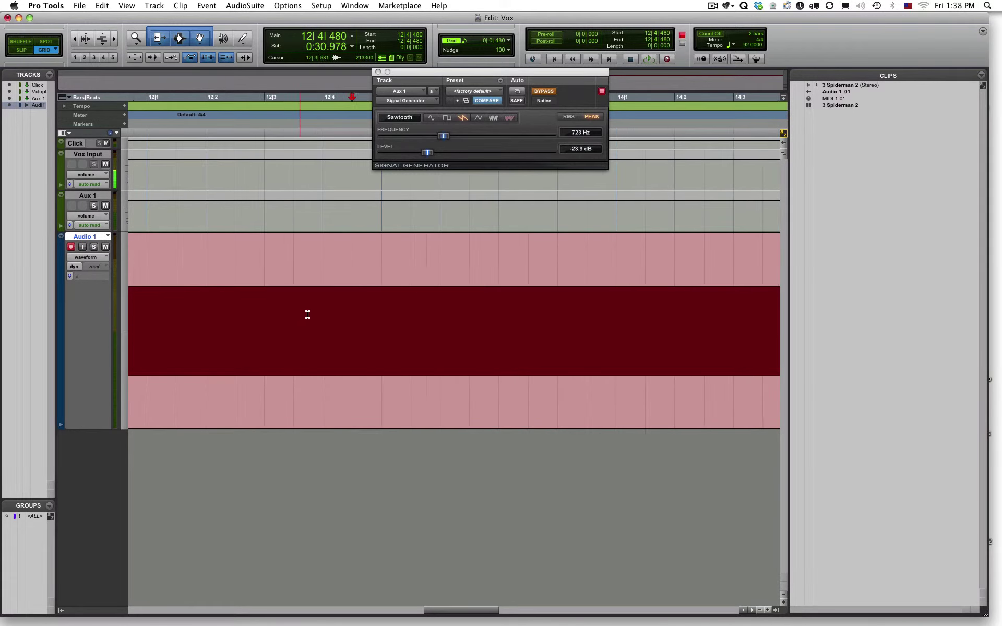
left_click(295, 312)
key("space")
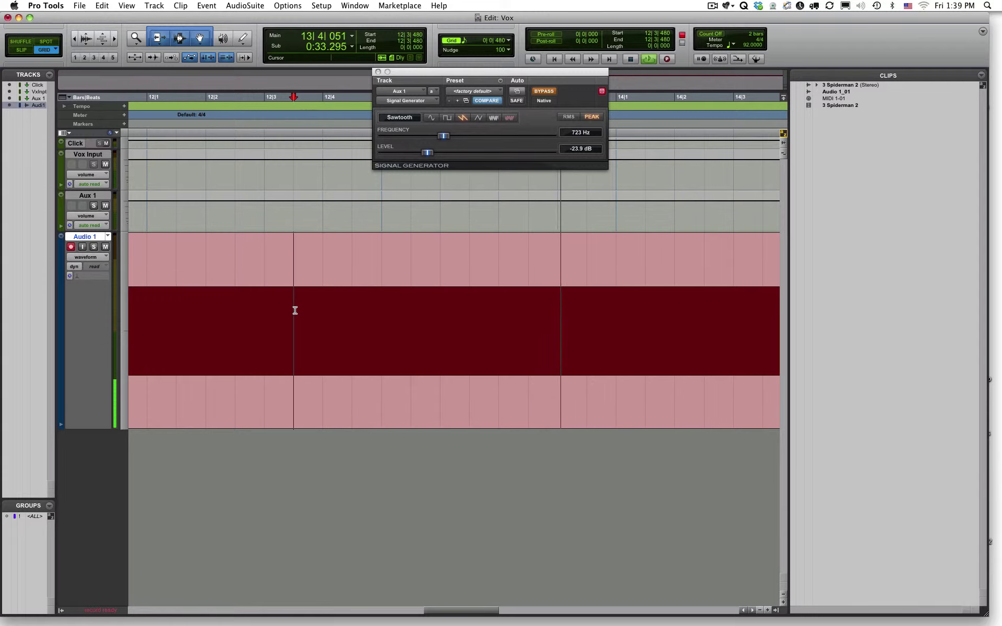
key("space")
key("super+s")
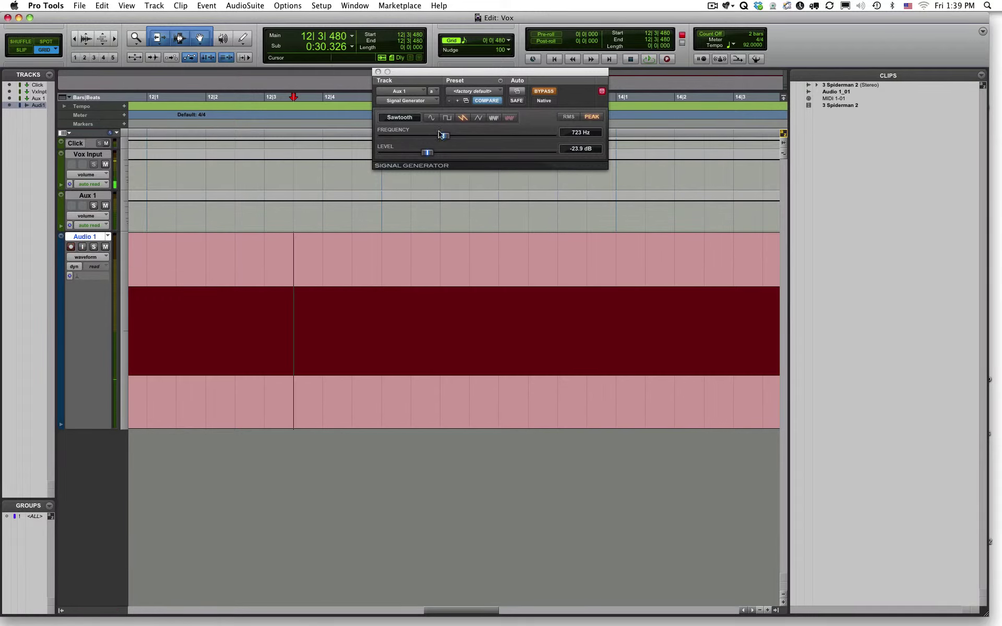
scroll(379, 280, "right", 10)
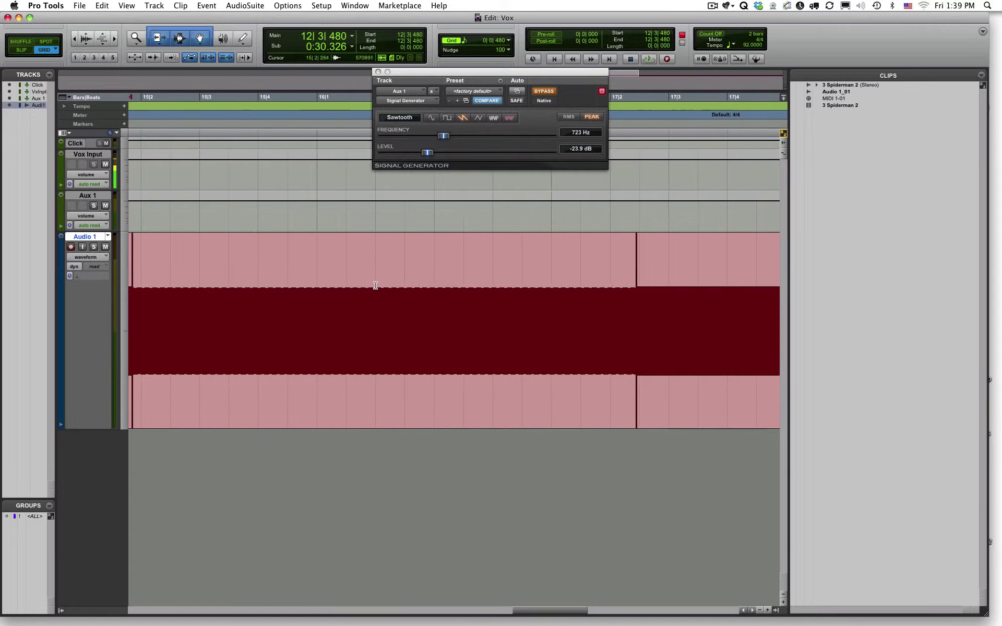
Step: Place the edit point at 15|2|000 and zoom in around it
left_click(434, 287)
key("super+bracketright")
key("super+bracketright")
key("super+bracketright")
key("super+bracketright")
scroll(388, 305, "left", 5)
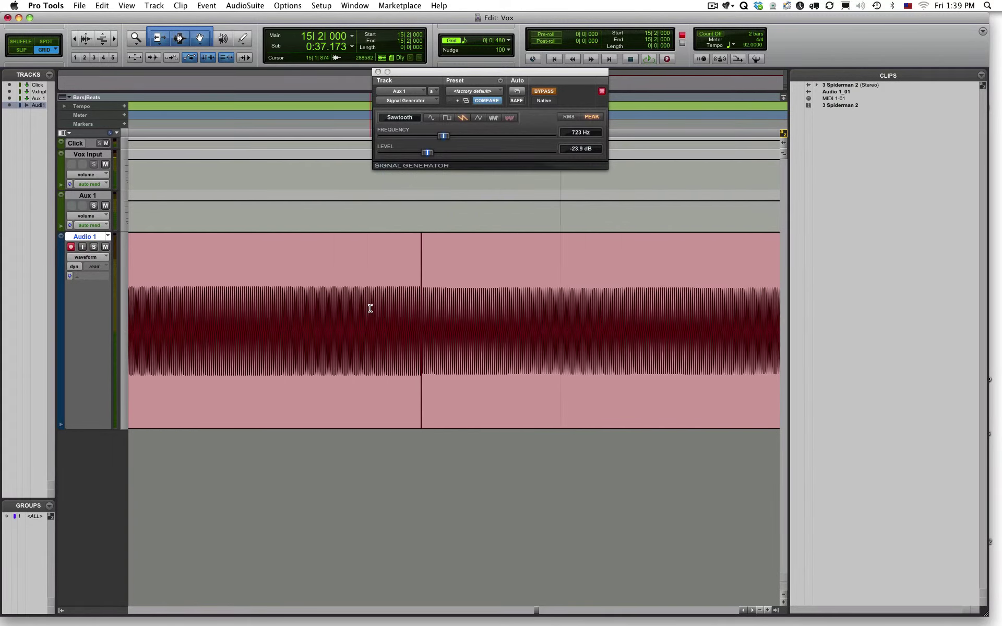
Step: Switch to Slip mode, zoom in on the square-wave section, and stop playback
key("F2")
left_click(461, 282)
key("super+bracketright")
key("super+bracketright")
key("super+bracketright")
key("super+bracketright")
key("super+bracketright")
key("super+bracketright")
key("super+bracketright")
key("super+bracketright")
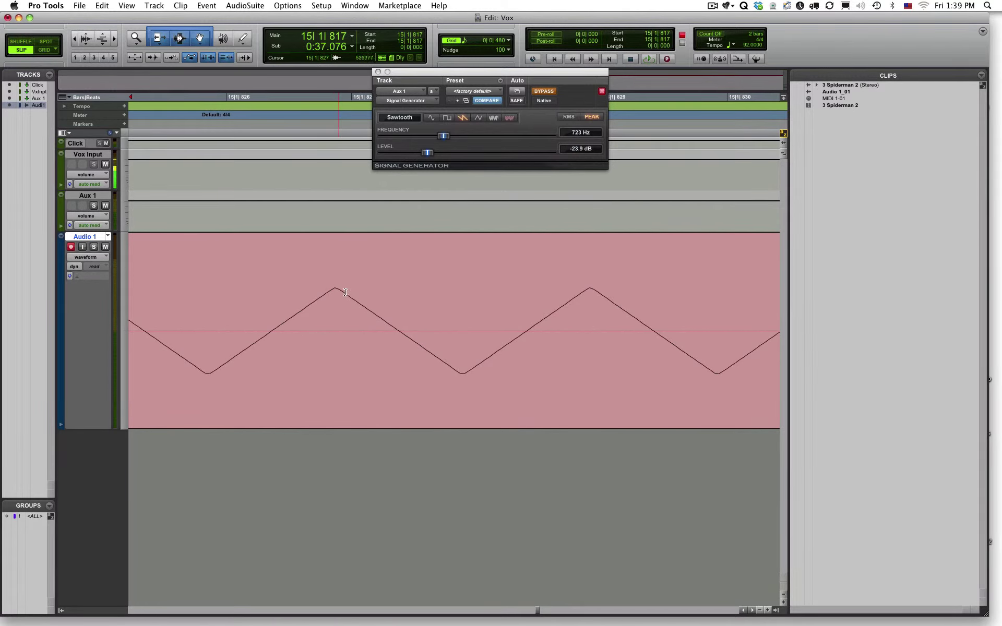
key("super+bracketleft")
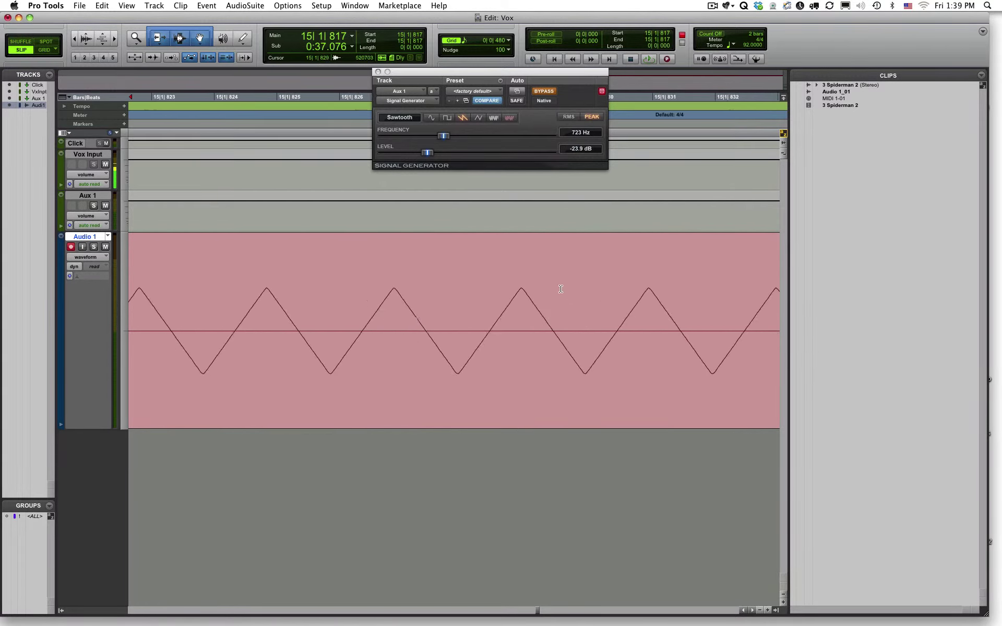
key("super+bracketleft")
key("super+bracketleft")
key("super+bracketleft")
key("super+bracketleft")
key("super+bracketleft")
key("super+bracketleft")
key("super+bracketleft")
key("super+bracketleft")
key("super+bracketleft")
key("super+bracketleft")
key("super+bracketleft")
key("super+bracketleft")
left_click(374, 300)
key("space")
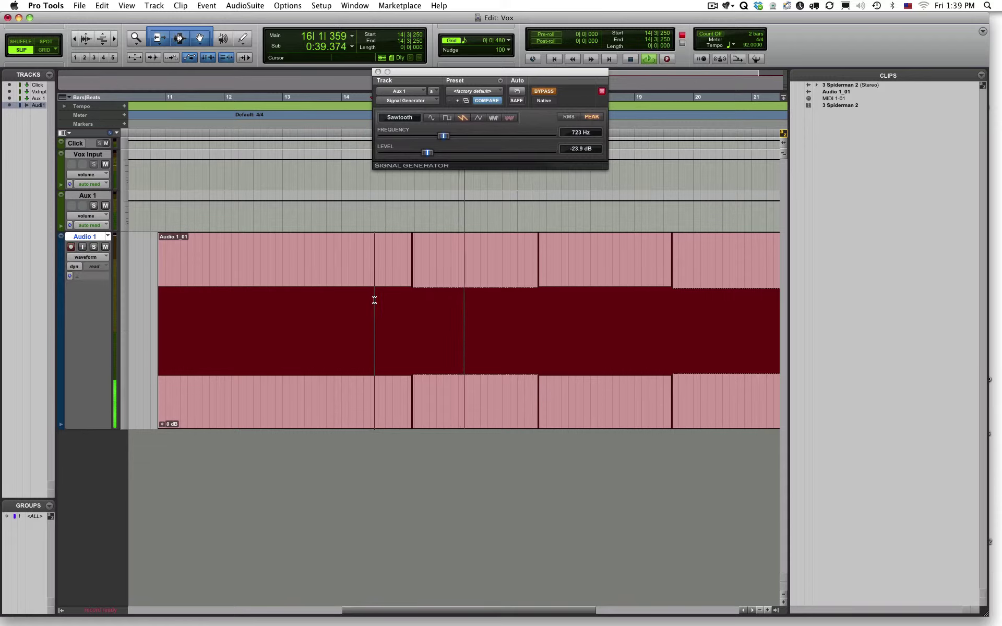
key("space")
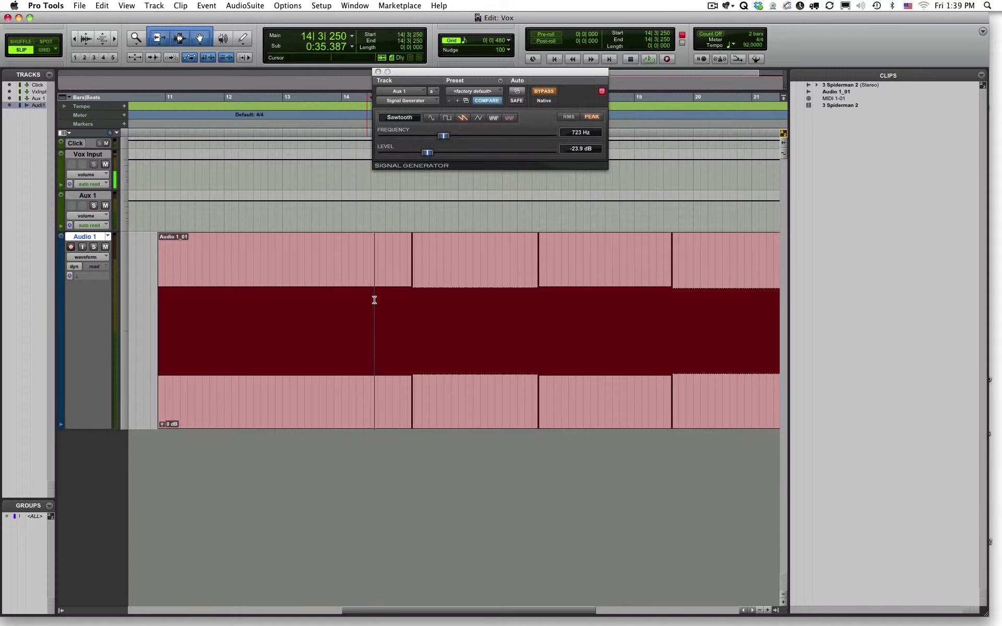
Step: Play Audio 1 from the triangle-to-square transition, zoomed out, then save the session
left_click(537, 297)
scroll(538, 296, "up", 10)
scroll(501, 373, "right", 8)
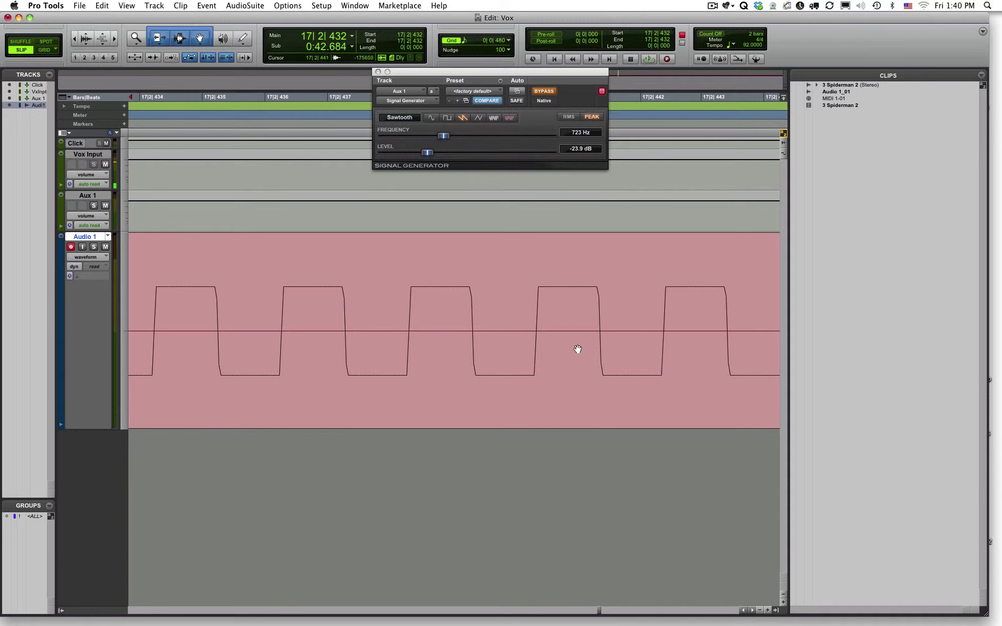
left_click(350, 313)
key("r")
key("r")
key("r")
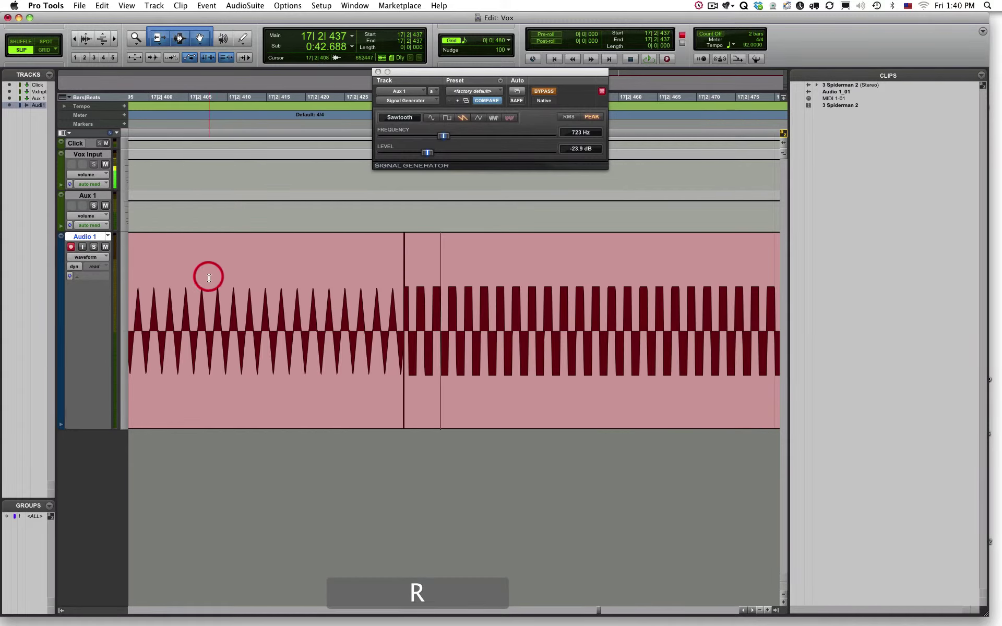
key("super+s")
key("space")
key("r")
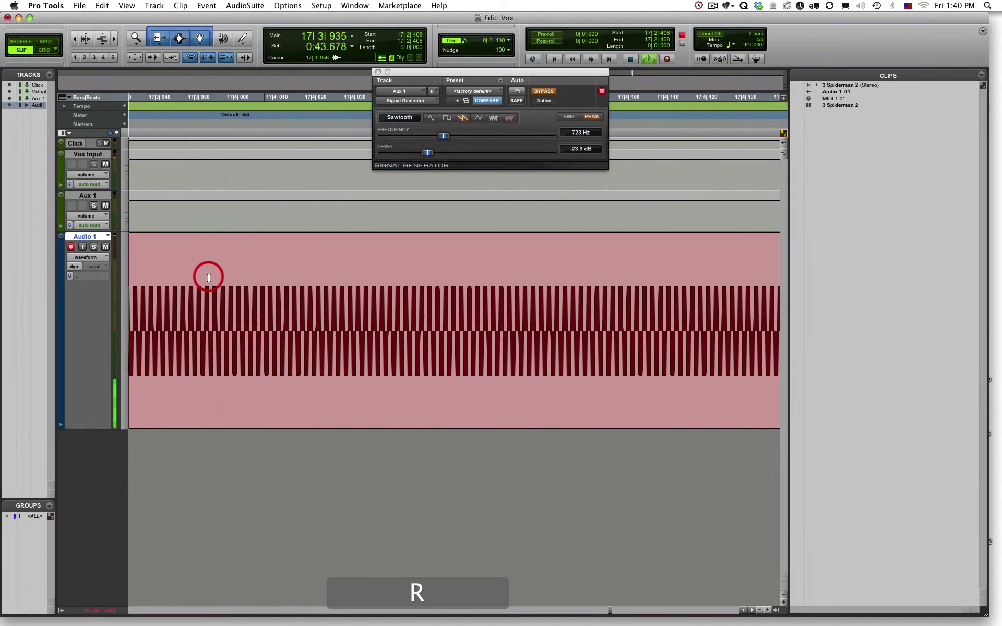
key("r")
key("r")
key("r")
key("r")
key("r")
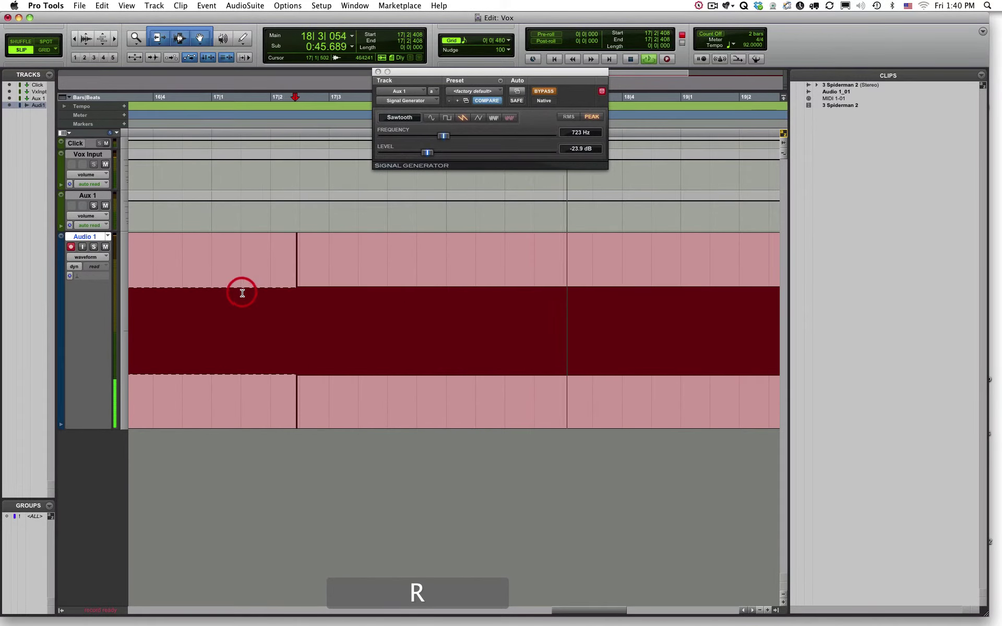
left_click(163, 277)
key("space")
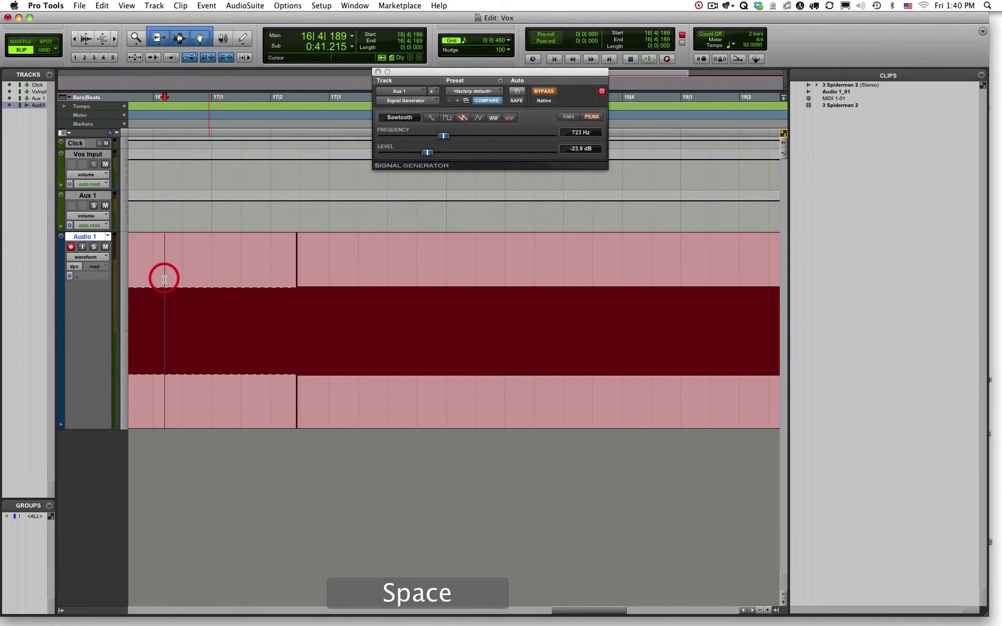
key("space")
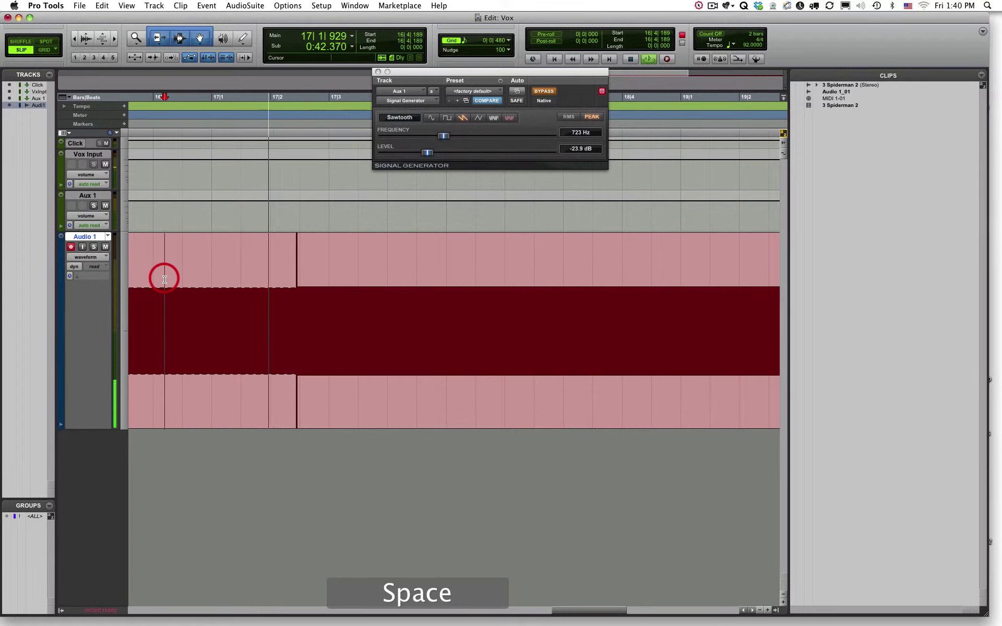
key("super+s")
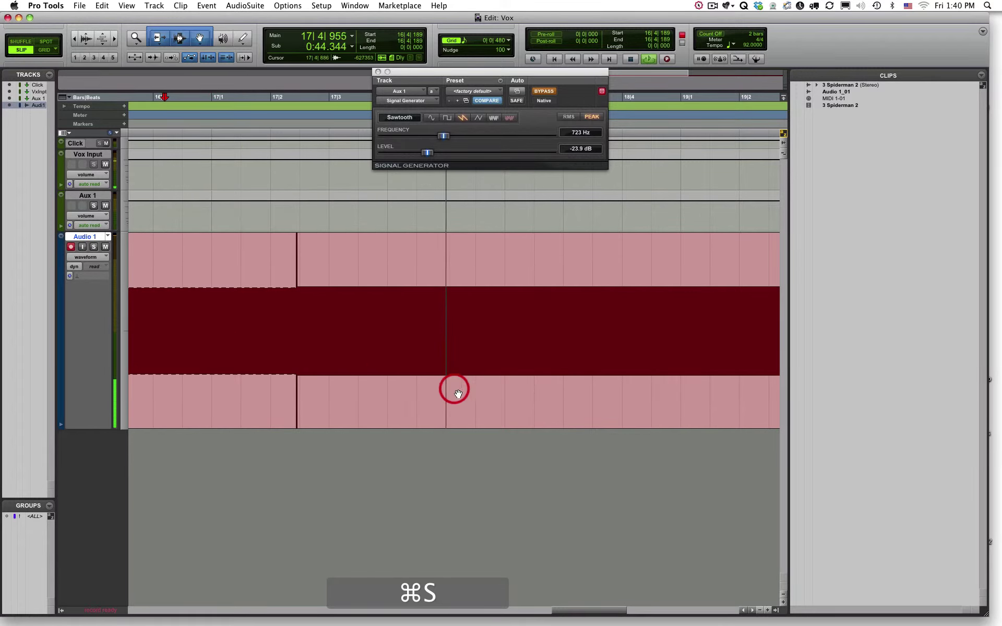
key("shift")
key("super+s")
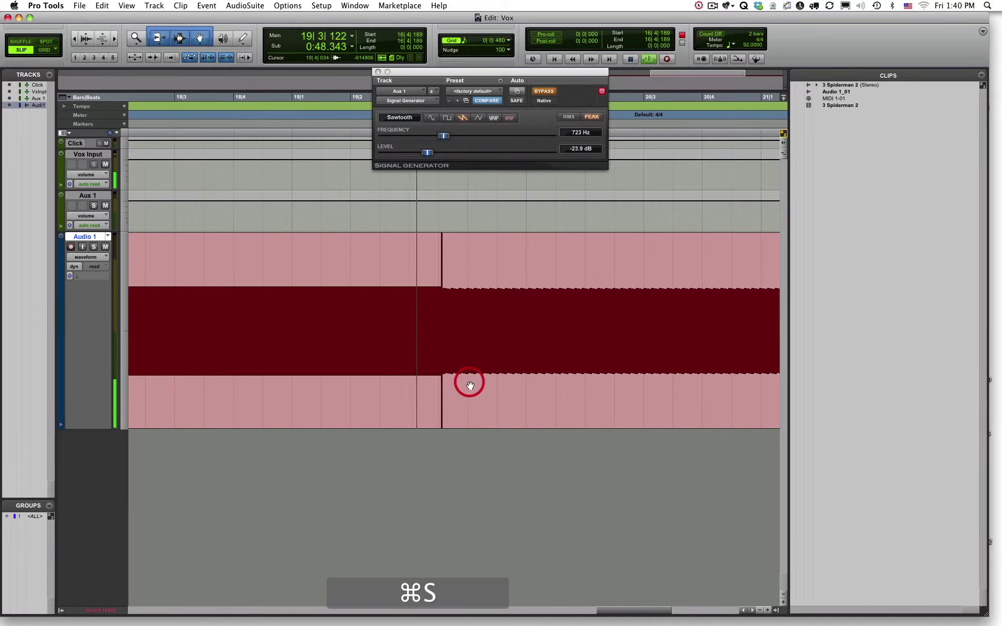
key("super+s")
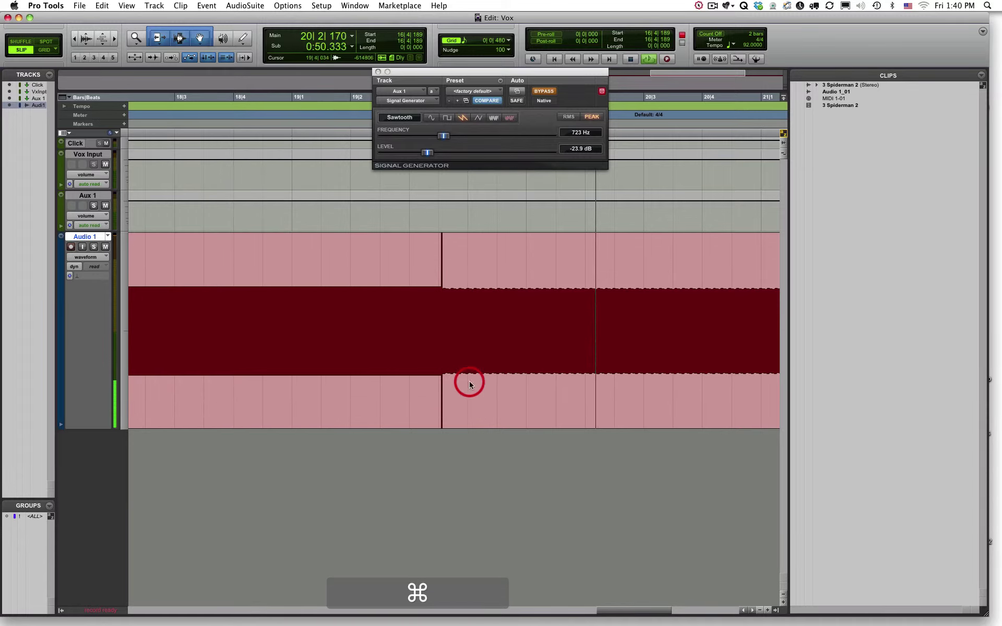
Step: Stop playback, inspect the sawtooth at two zoom levels, save, and replay from bar 19
key("space")
key("t")
key("t")
key("t")
key("t")
key("t")
key("t")
key("t")
key("t")
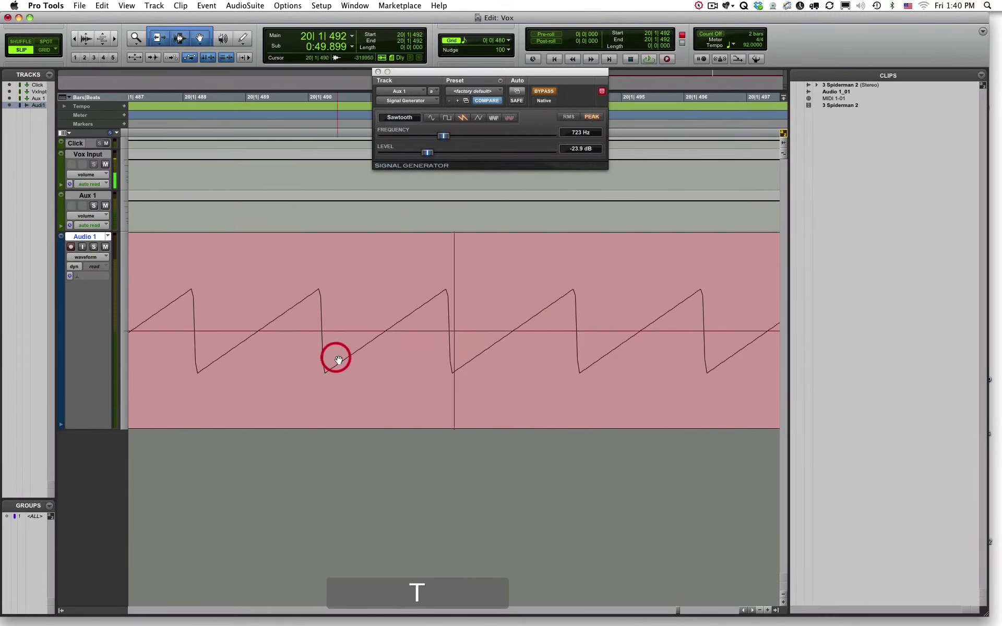
key("r")
key("r")
key("r")
key("r")
key("t")
key("t")
key("t")
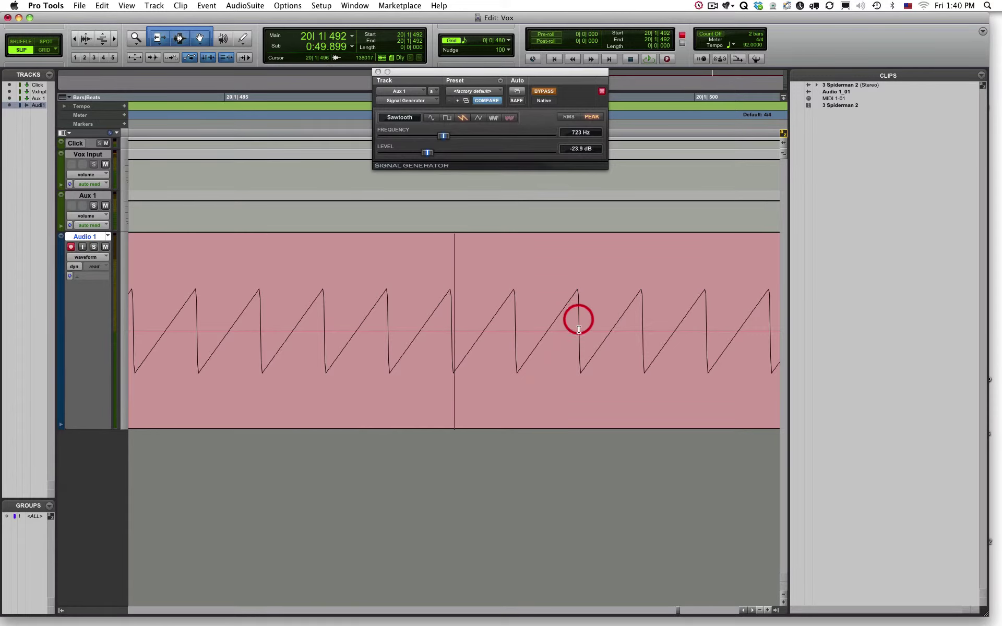
key("r")
key("r")
key("r")
key("r")
key("r")
key("r")
key("r")
key("r")
key("r")
key("r")
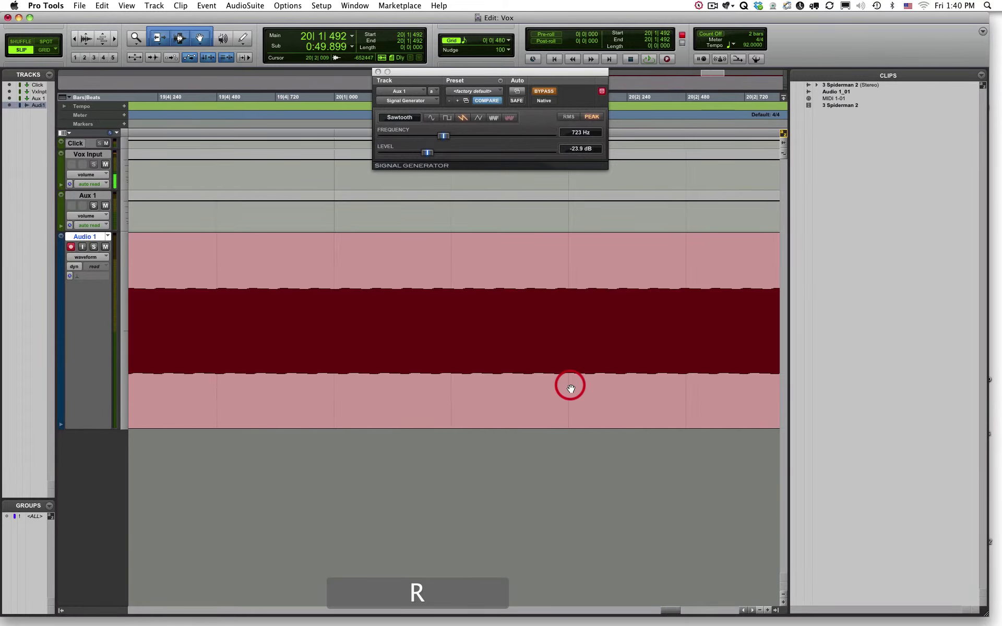
key("super+s")
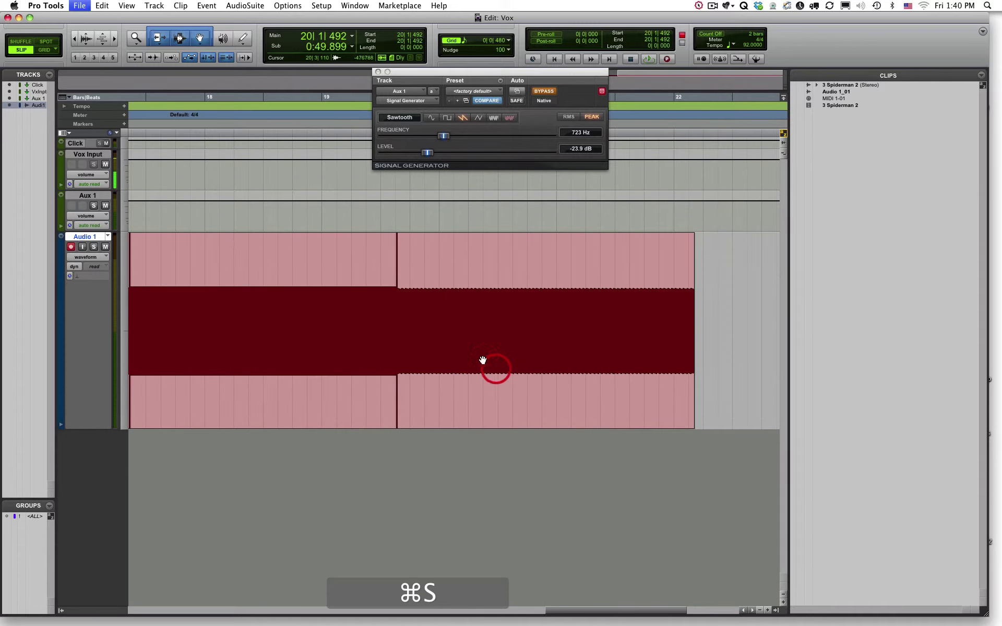
left_click(397, 290)
key("space")
key("super+s")
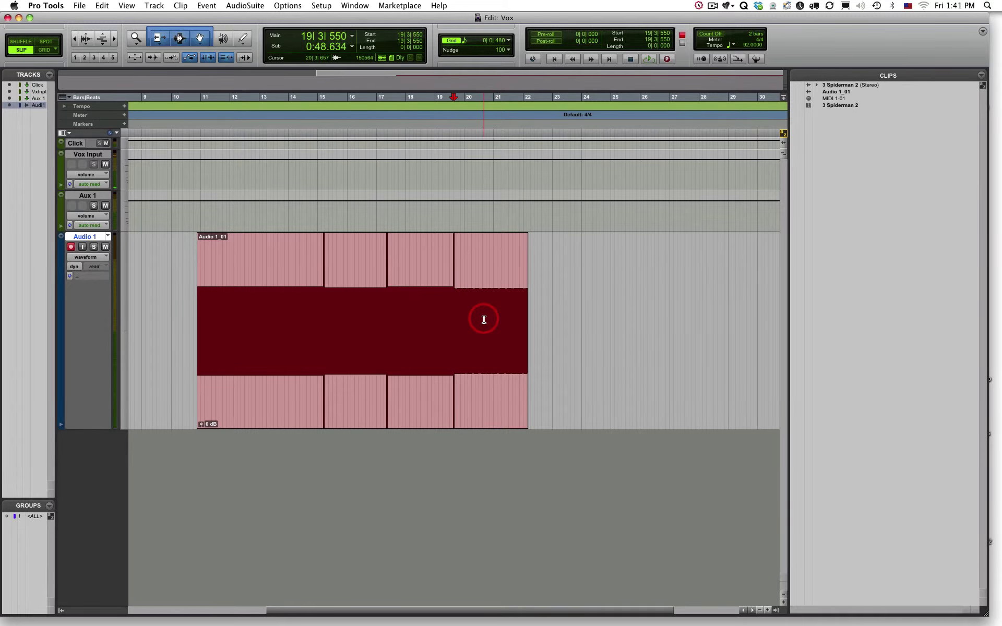
Step: Switch to the Skitch Basic Synthesizer Architecture whiteboard
key("super+Tab")
key("super+Tab")
key("super+Tab")
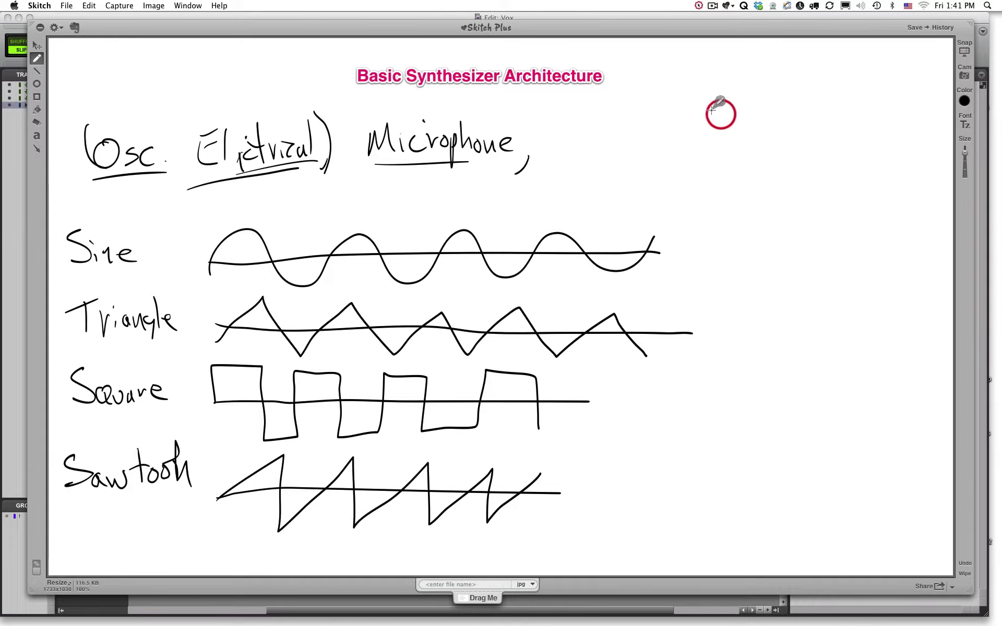
Step: Handwrite 'Low Freq. osc.' at the top right of the whiteboard
mouse_move(673, 106)
left_mouse_down()
mouse_move(665, 138)
mouse_move(715, 139)
mouse_move(724, 125)
mouse_move(740, 140)
mouse_move(767, 136)
mouse_move(795, 99)
left_mouse_up()
mouse_move(767, 123)
left_mouse_down()
mouse_move(814, 127)
mouse_move(817, 150)
left_mouse_up()
left_click_drag(823, 140, 820, 147)
mouse_move(864, 111)
left_mouse_down()
mouse_move(875, 129)
mouse_move(890, 131)
left_mouse_up()
left_click_drag(905, 125, 903, 139)
Step: Underline 'osc.' and write '(LFO)' beneath it
mouse_move(712, 158)
left_mouse_down()
mouse_move(707, 196)
mouse_move(720, 186)
mouse_move(752, 198)
left_mouse_up()
mouse_move(751, 166)
left_mouse_down()
mouse_move(776, 163)
mouse_move(767, 180)
left_mouse_up()
mouse_move(781, 168)
left_mouse_down()
mouse_move(770, 186)
mouse_move(805, 160)
mouse_move(799, 205)
left_mouse_up()
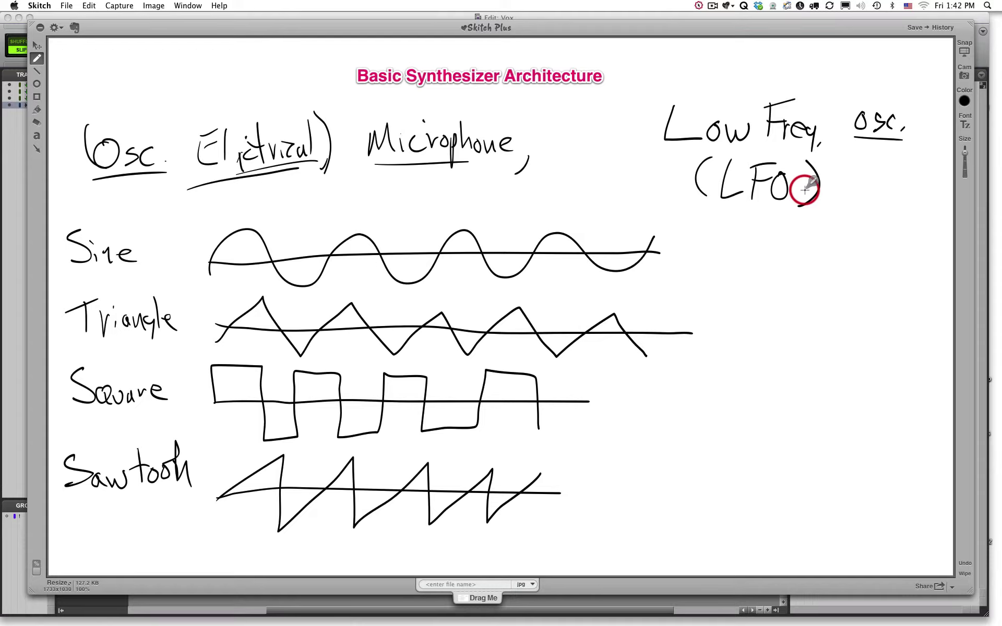
left_click_drag(805, 190, 802, 176)
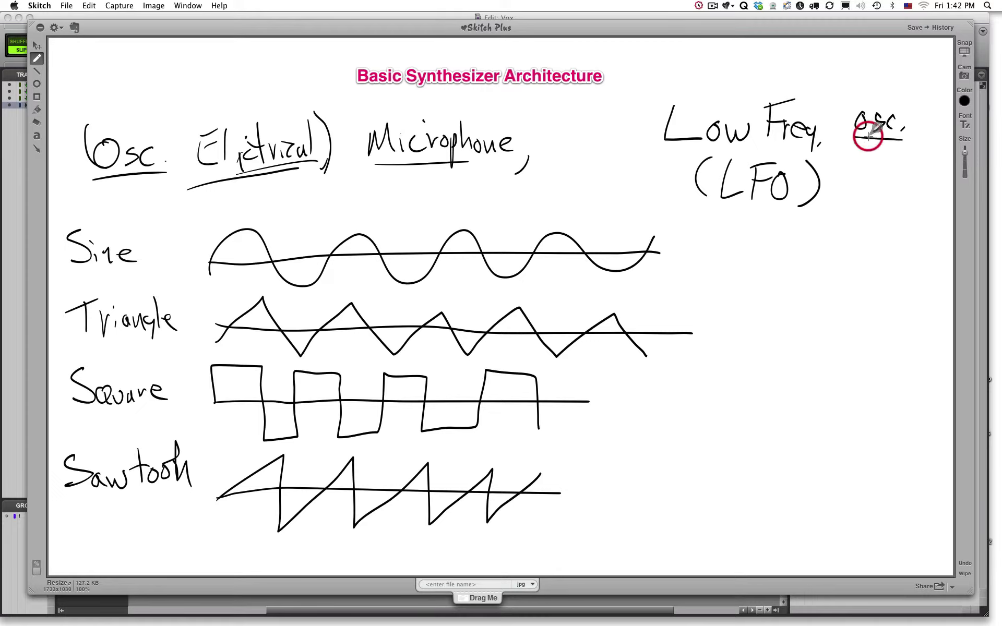
Step: Write '<20hz' below the (LFO) label and underline the 20hz value
mouse_move(810, 256)
left_mouse_down()
mouse_move(791, 274)
mouse_move(812, 292)
left_mouse_up()
mouse_move(842, 254)
left_mouse_down()
mouse_move(858, 278)
mouse_move(870, 268)
mouse_move(910, 270)
mouse_move(921, 287)
left_mouse_up()
left_click_drag(825, 294, 904, 301)
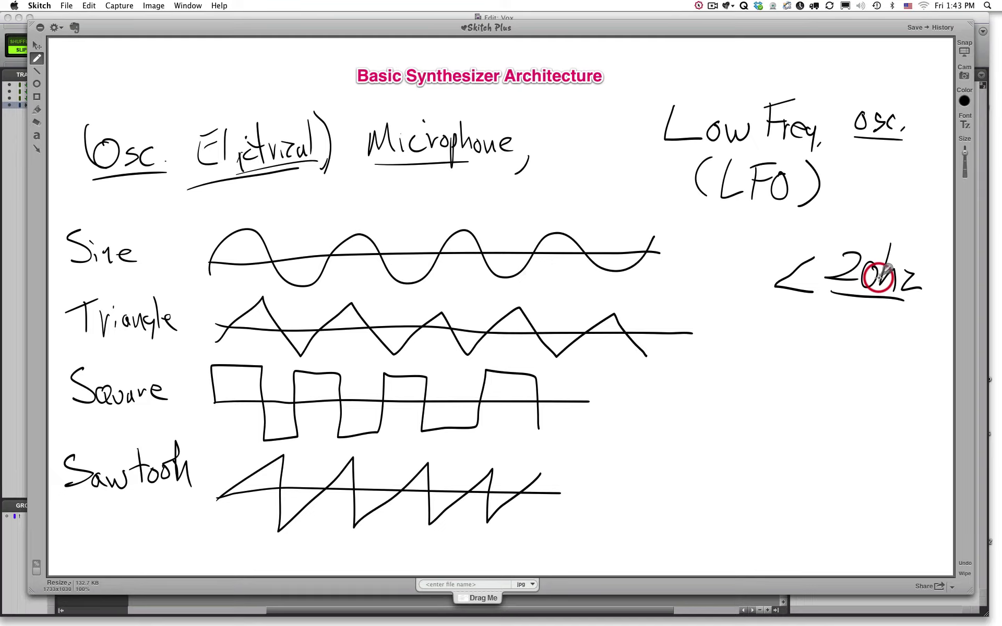
left_click_drag(140, 103, 167, 100)
key("super+z")
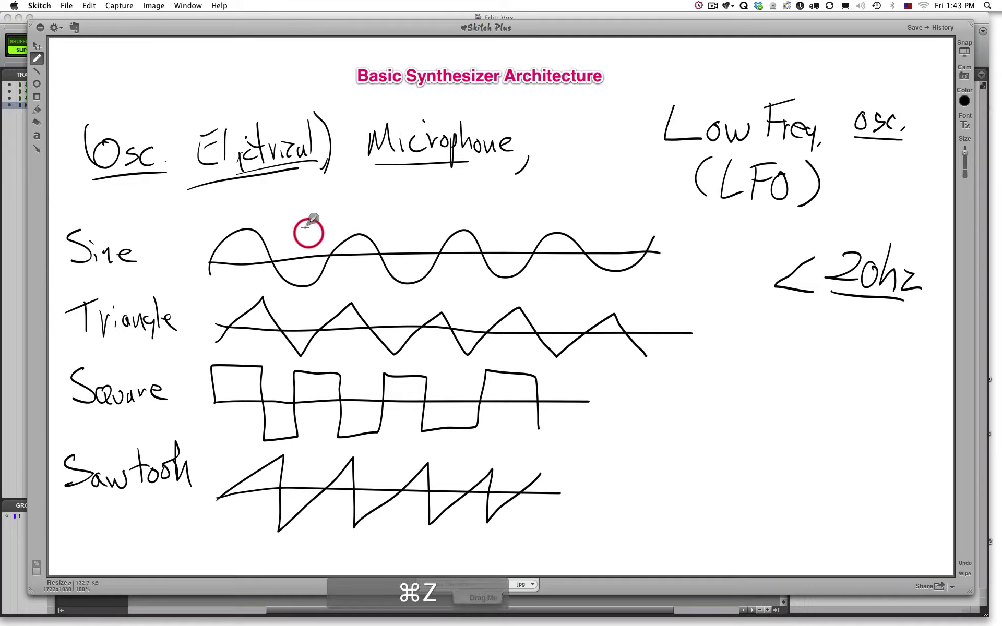